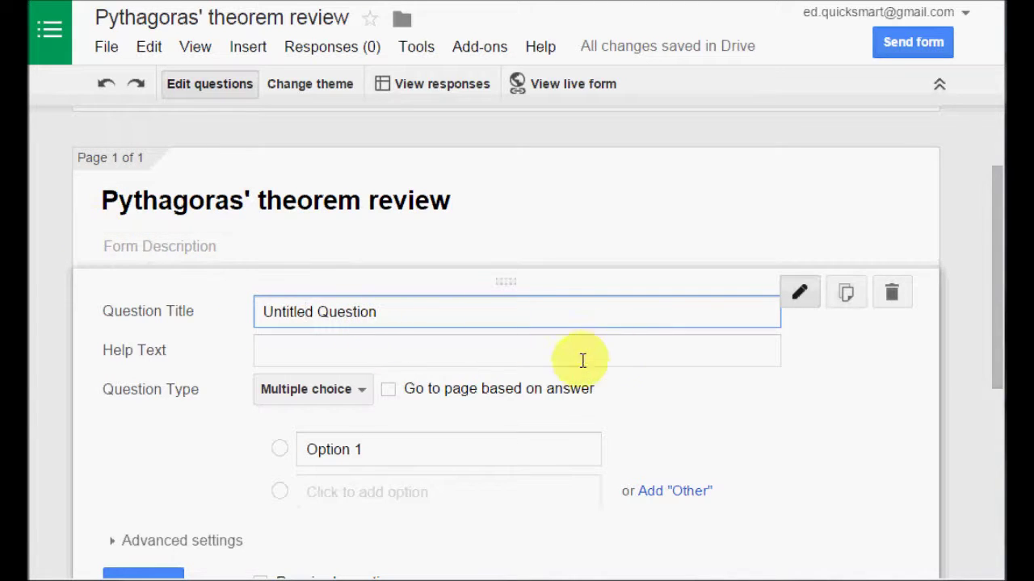
# - Add an image item to the form using the Pythagoras theorem triangle picture from the For screencasts folder in My Drive
pyautogui.moveTo(993, 342); pyautogui.dragTo(998, 481)
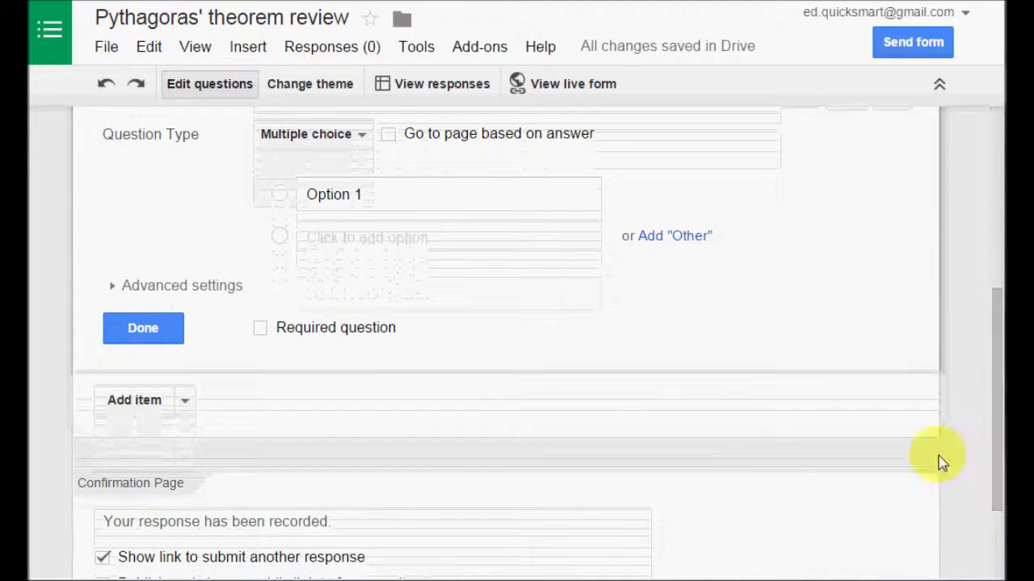
pyautogui.click(185, 403)
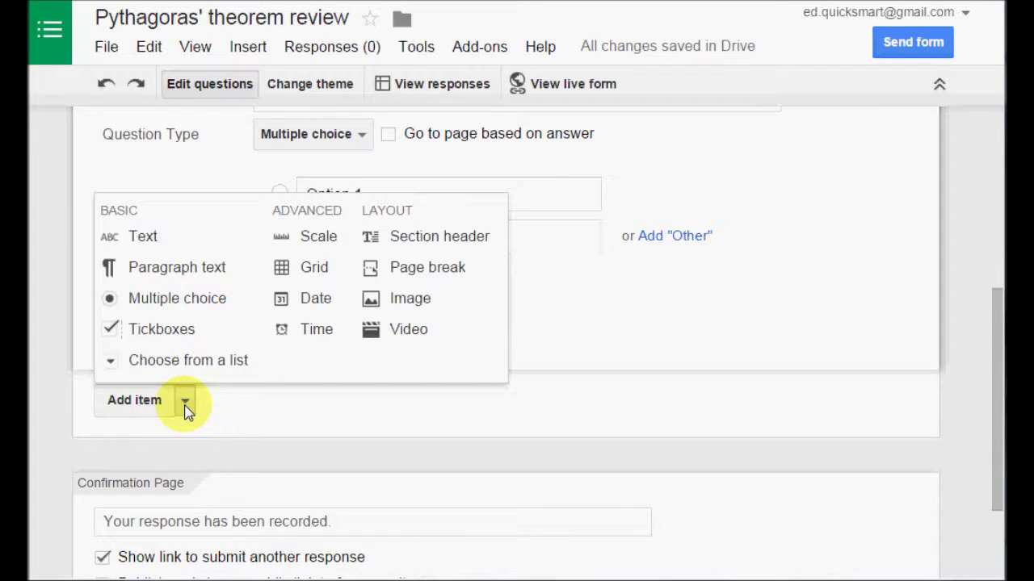
pyautogui.click(390, 303)
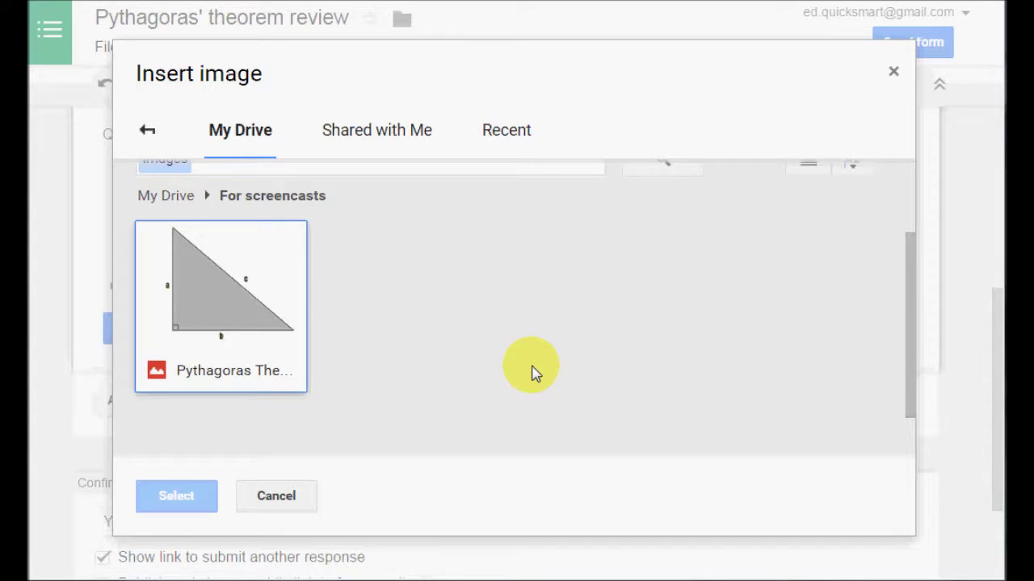
pyautogui.click(242, 325)
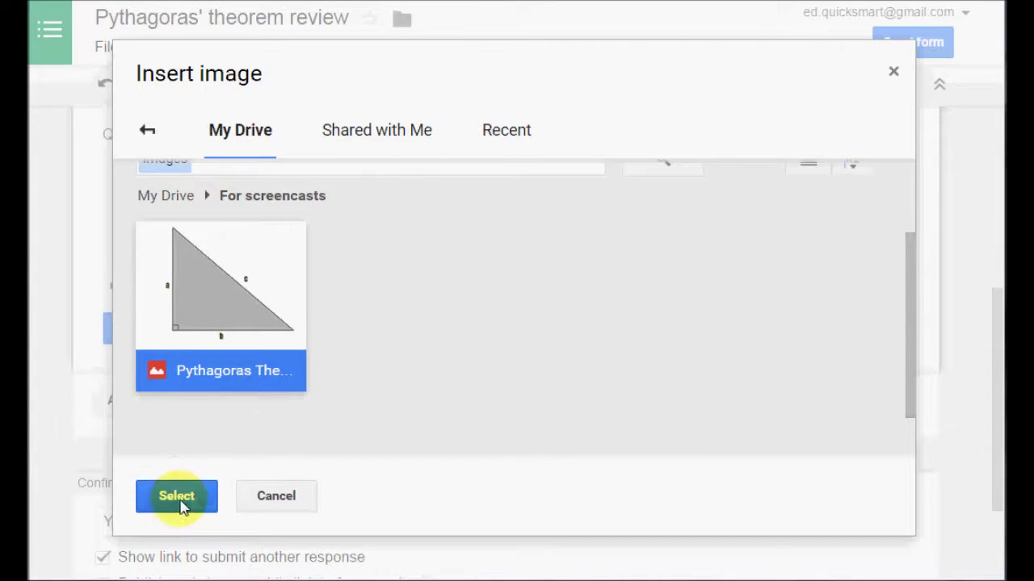
pyautogui.click(184, 501)
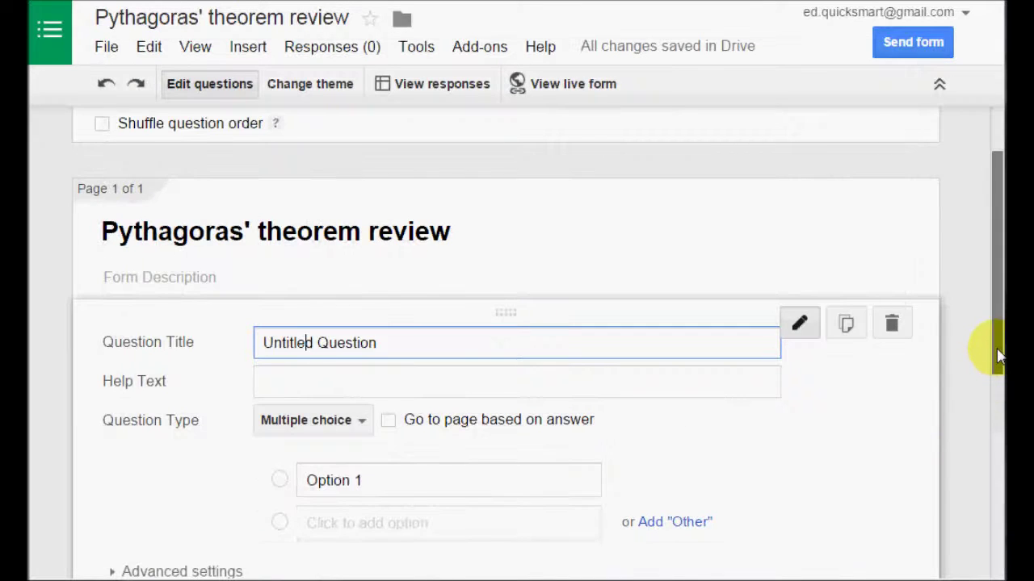
# - Shrink the inserted triangle image to about 40% of its original width and left-align it
pyautogui.moveTo(999, 355); pyautogui.dragTo(999, 476)
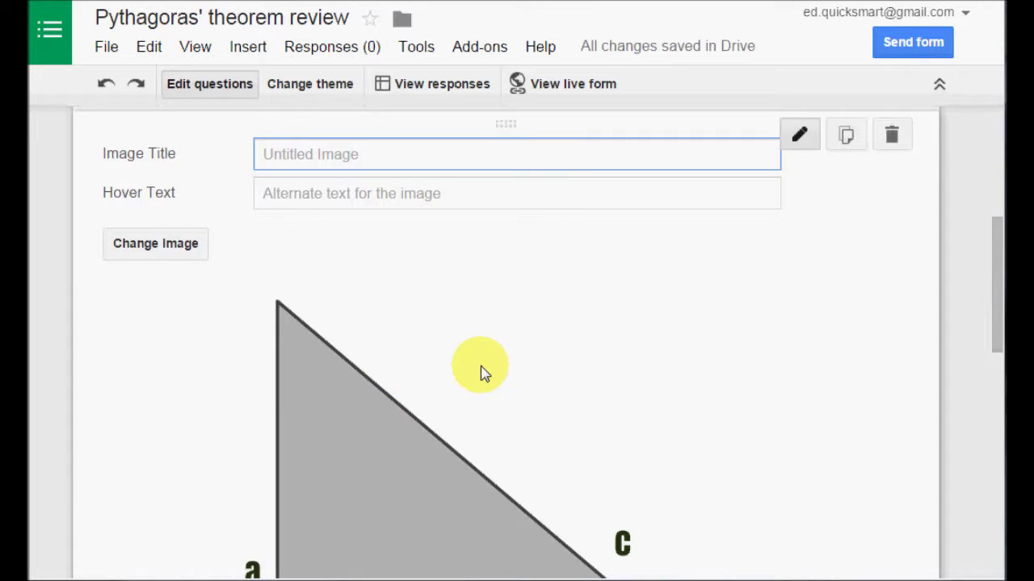
pyautogui.click(347, 386)
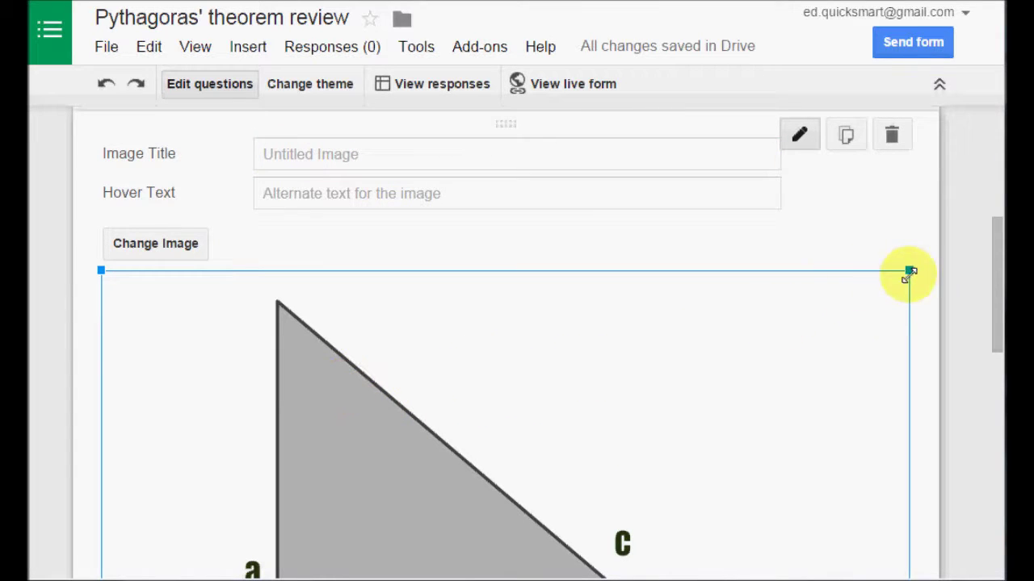
pyautogui.moveTo(909, 271); pyautogui.dragTo(439, 473)
pyautogui.moveTo(987, 302)
pyautogui.mouseDown()
pyautogui.moveTo(998, 365)
pyautogui.moveTo(997, 315)
pyautogui.mouseUp()
pyautogui.click(408, 343)
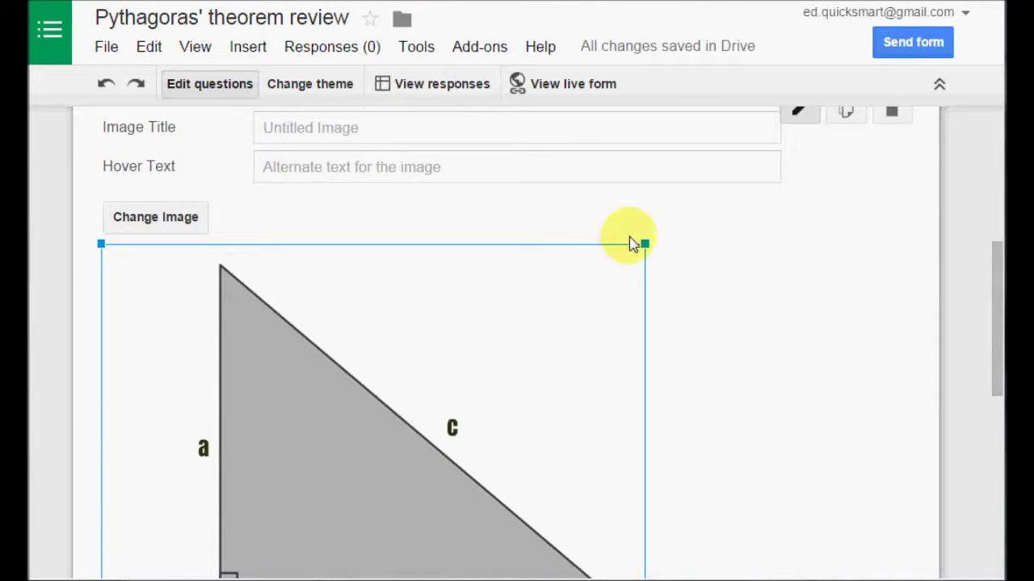
pyautogui.moveTo(645, 243); pyautogui.dragTo(315, 410)
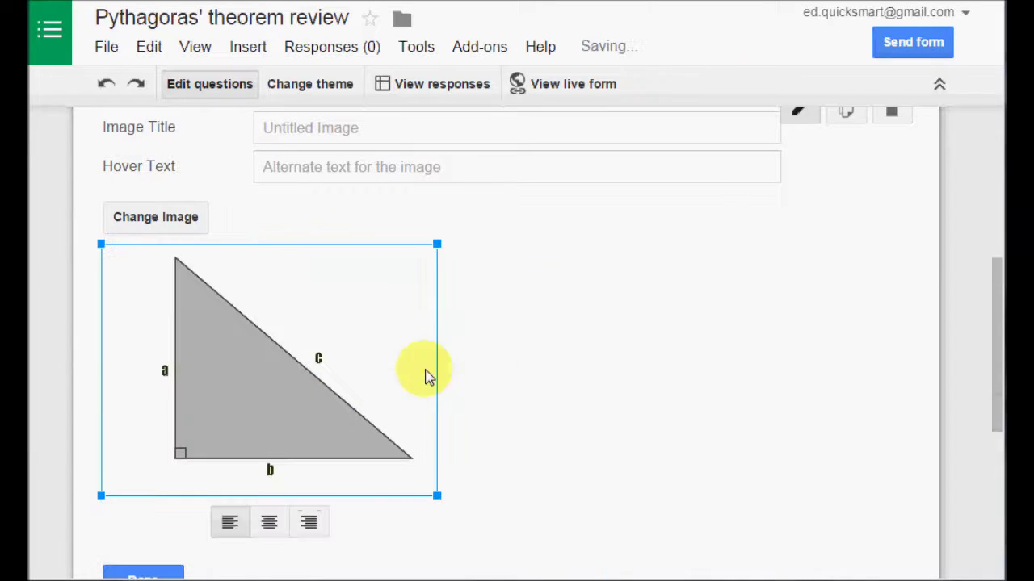
pyautogui.moveTo(437, 243); pyautogui.dragTo(418, 275)
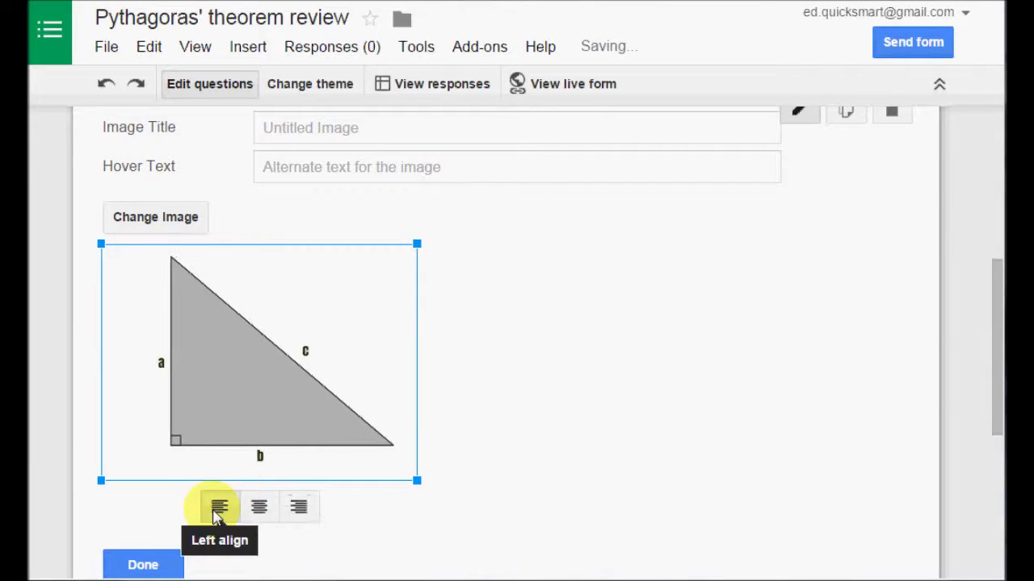
pyautogui.click(218, 509)
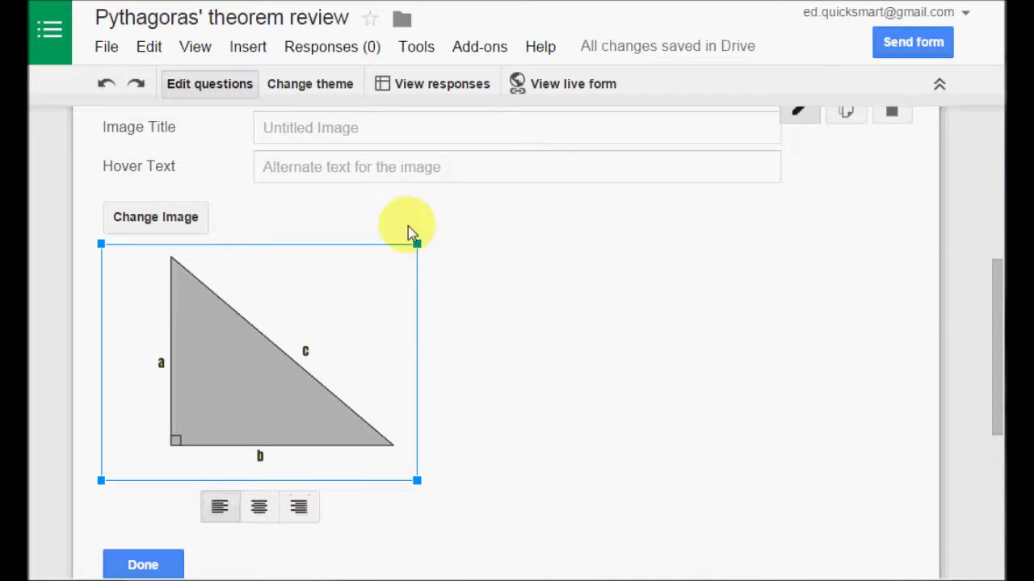
# - Set both the image title and its hover text to "Right angled triangle" and finish editing the image
pyautogui.click(322, 128)
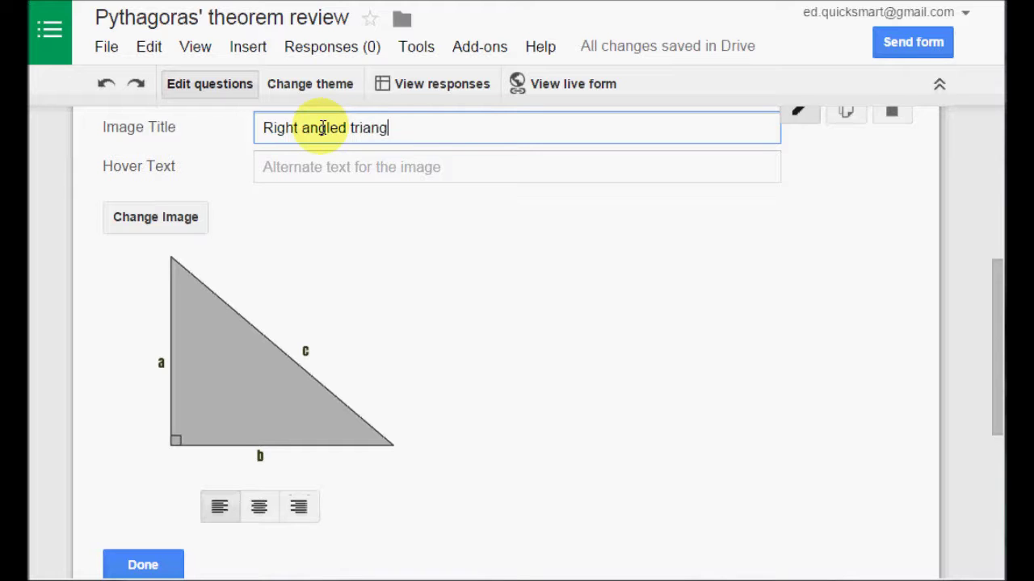
pyautogui.moveTo(408, 128); pyautogui.dragTo(258, 129)
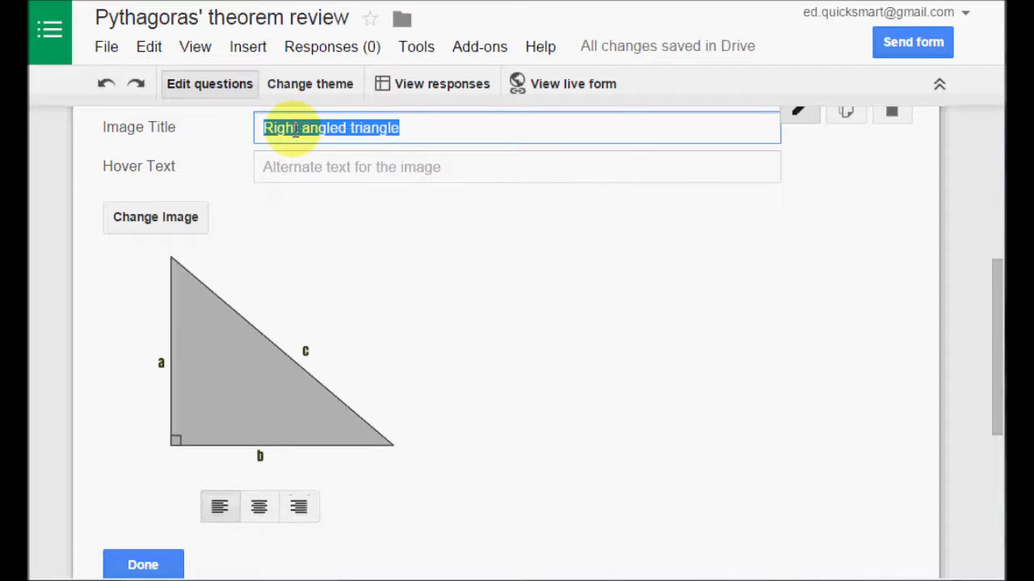
pyautogui.rightClick(296, 131)
pyautogui.click(279, 215)
pyautogui.click(296, 169)
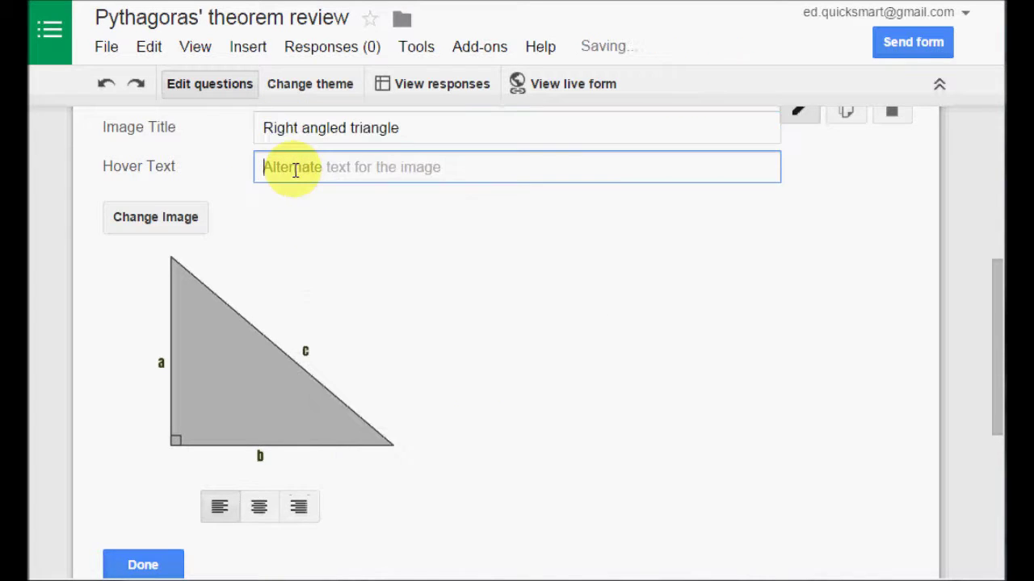
pyautogui.rightClick(296, 170)
pyautogui.click(348, 279)
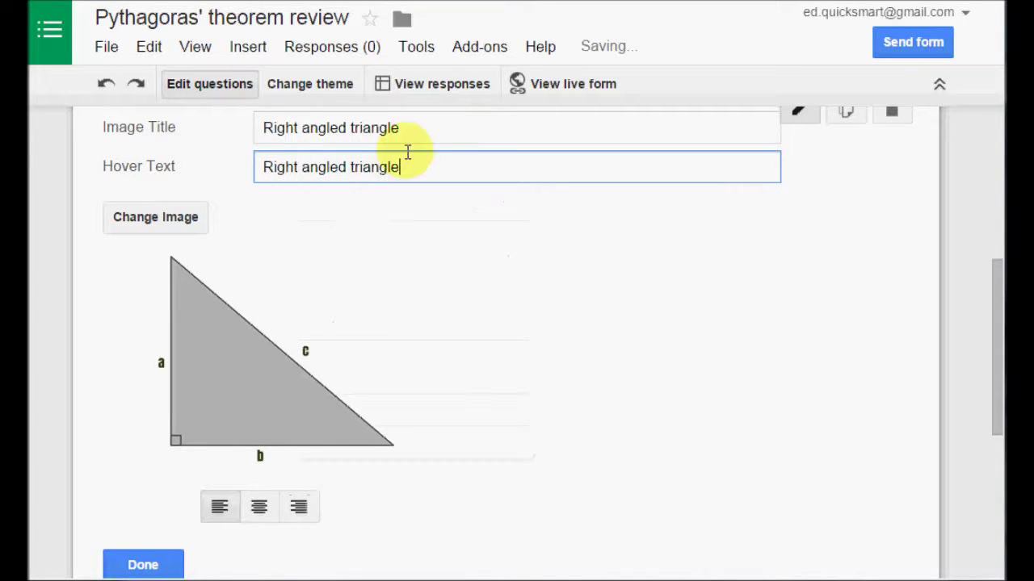
pyautogui.click(143, 559)
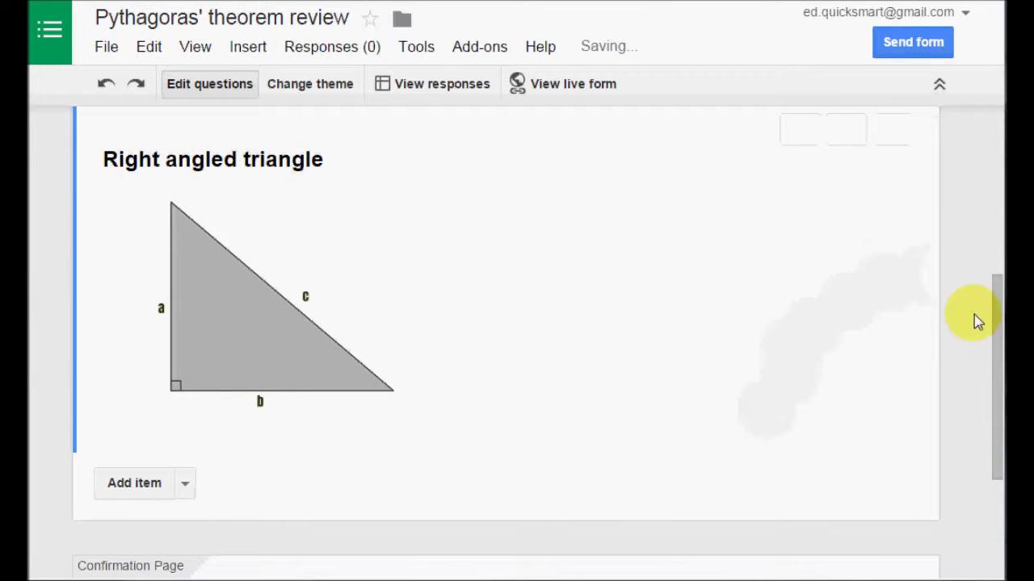
# - Move the "Right angled triangle" image item above the untitled question
pyautogui.moveTo(998, 322); pyautogui.dragTo(999, 251)
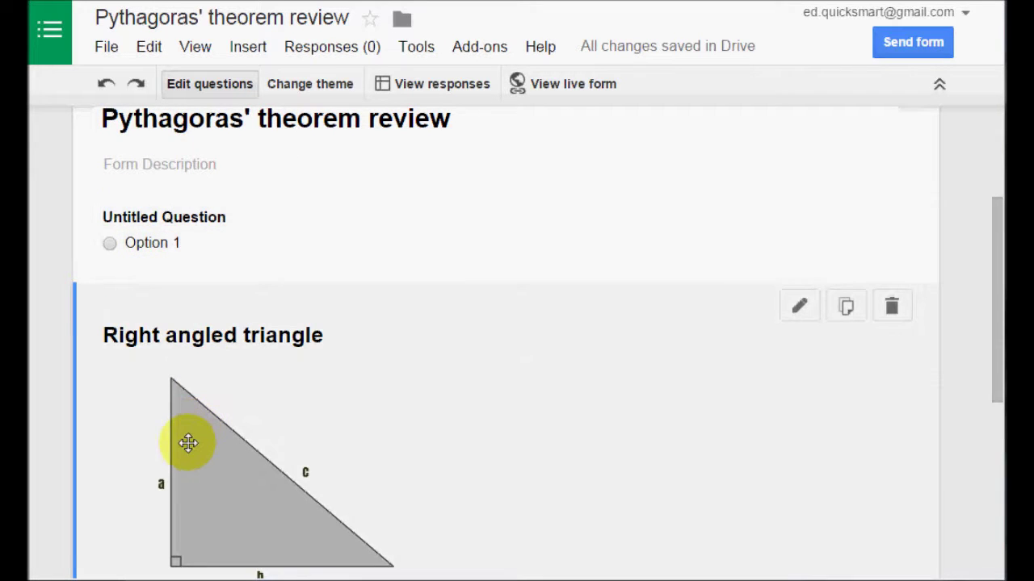
pyautogui.moveTo(187, 443); pyautogui.dragTo(194, 304)
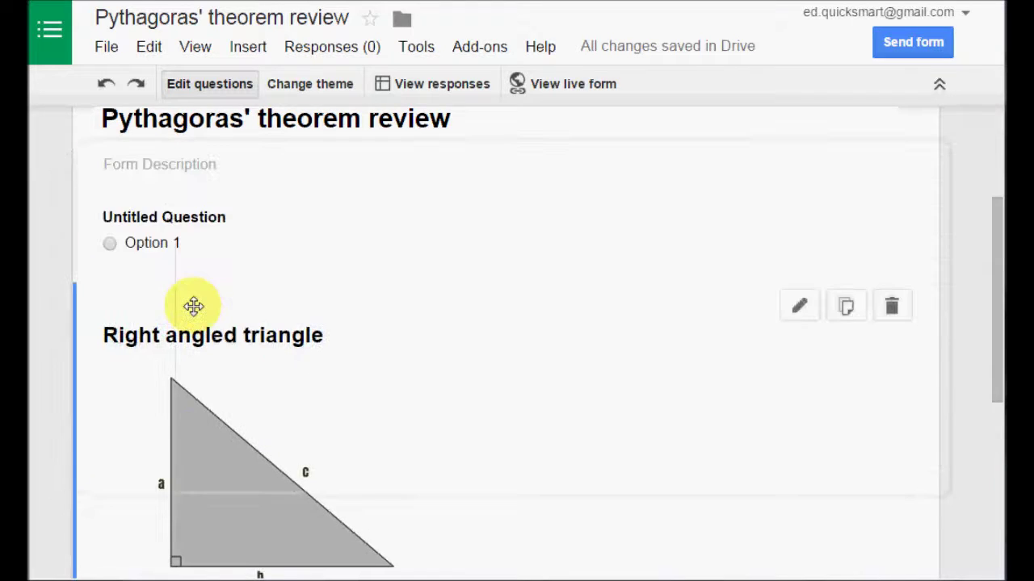
pyautogui.moveTo(173, 384); pyautogui.dragTo(174, 193)
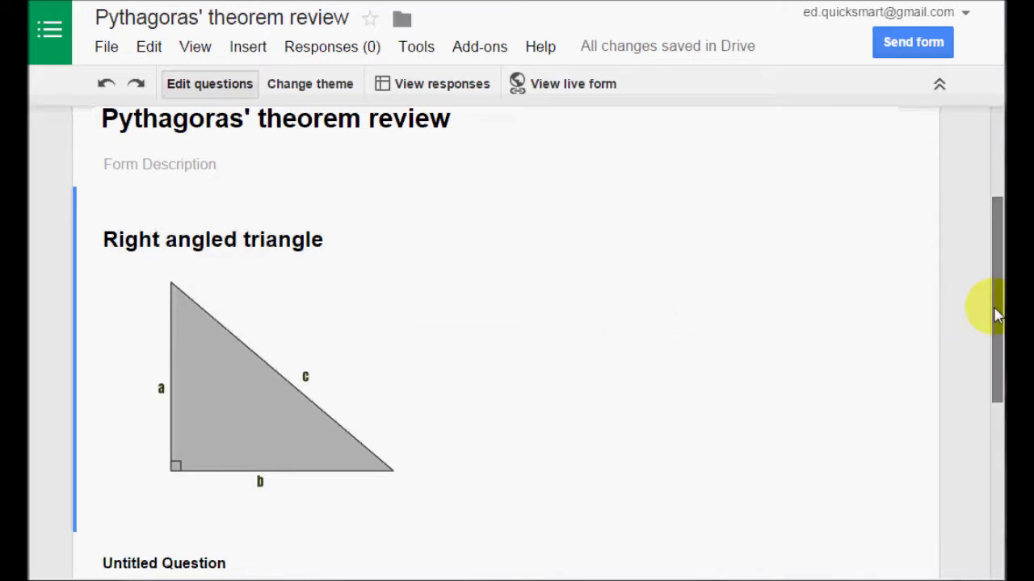
# - Fill in the untitled multiple-choice question about Pythagoras' theorem with help text "Choose only 1 (one) correct answer" and three answer options combining a, b and c squared
pyautogui.moveTo(1000, 311); pyautogui.dragTo(899, 380)
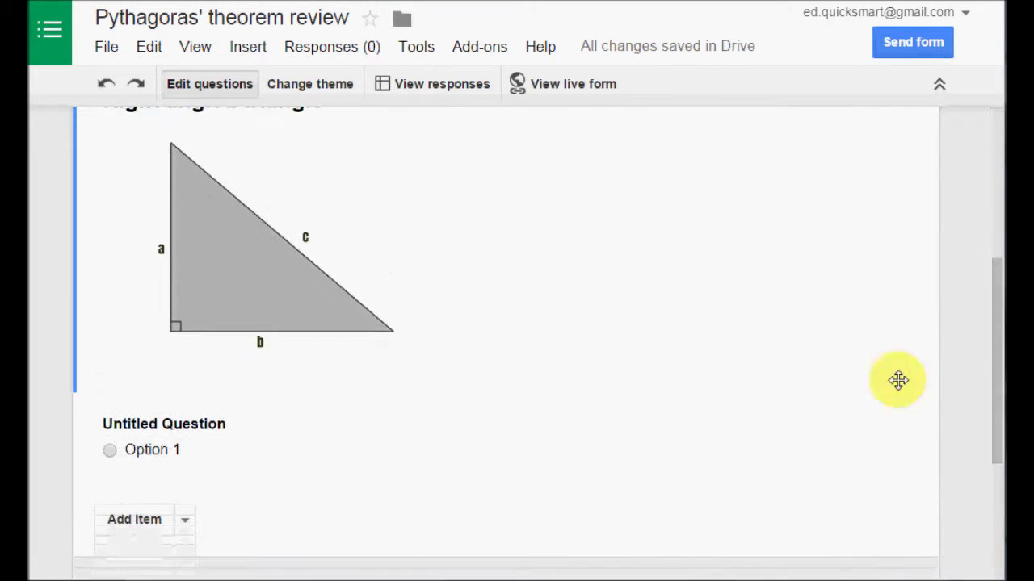
pyautogui.click(175, 421)
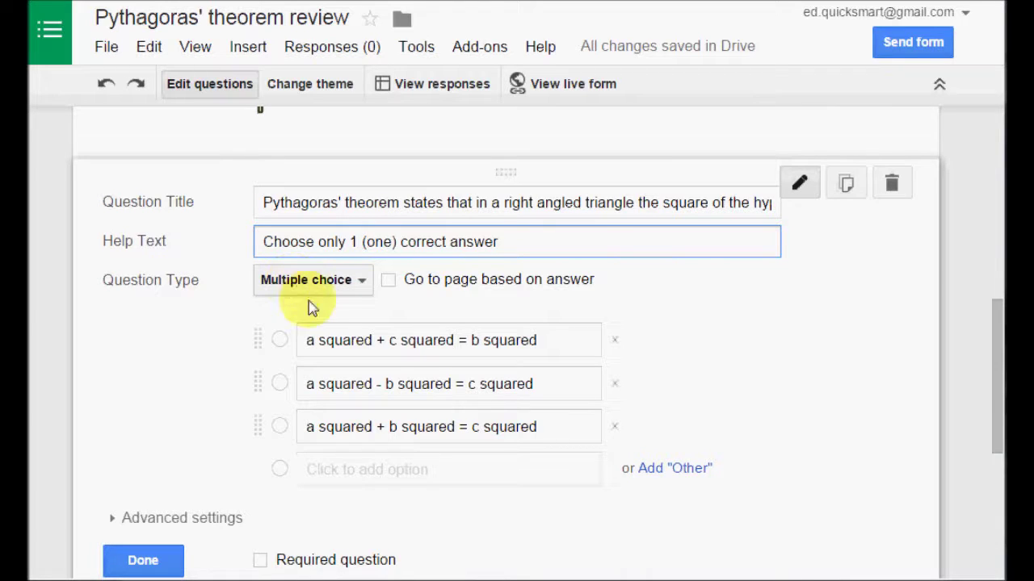
pyautogui.scroll(-1, 472, 287)
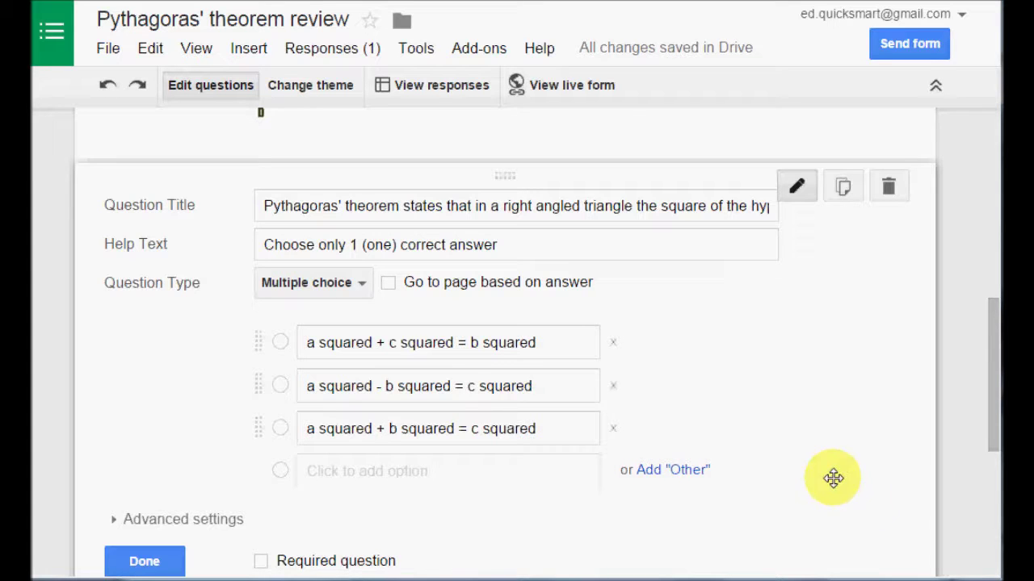
# - Add a page break after the question and title the new page "Hmmmm, looks like you need a little help"
pyautogui.moveTo(998, 348); pyautogui.dragTo(985, 365)
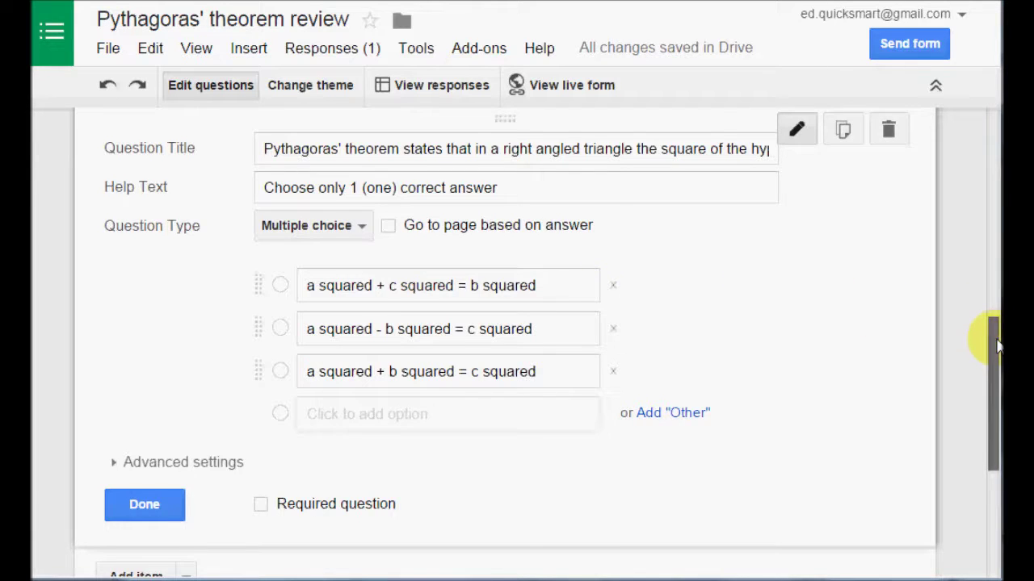
pyautogui.moveTo(995, 343); pyautogui.dragTo(997, 369)
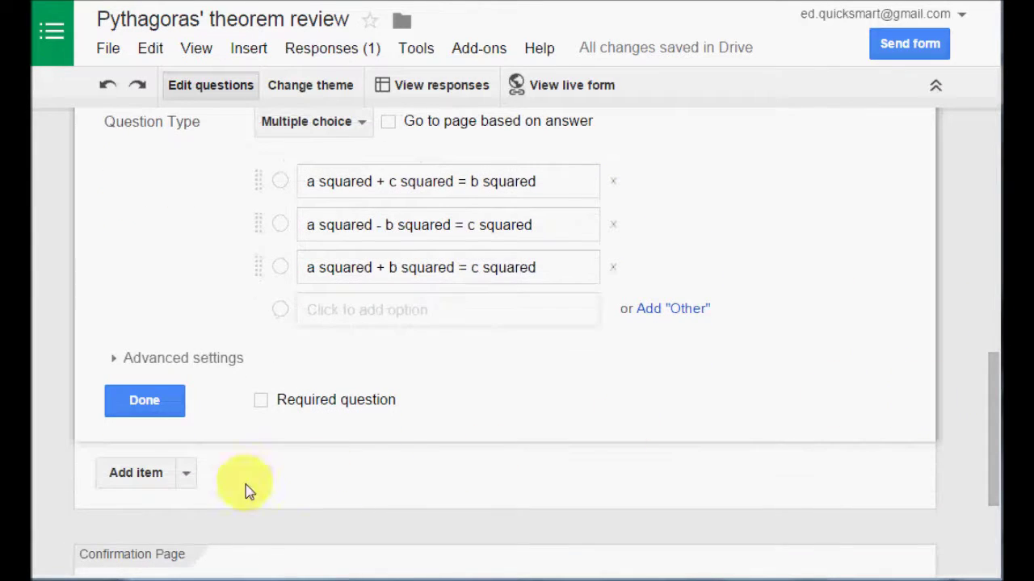
pyautogui.click(186, 476)
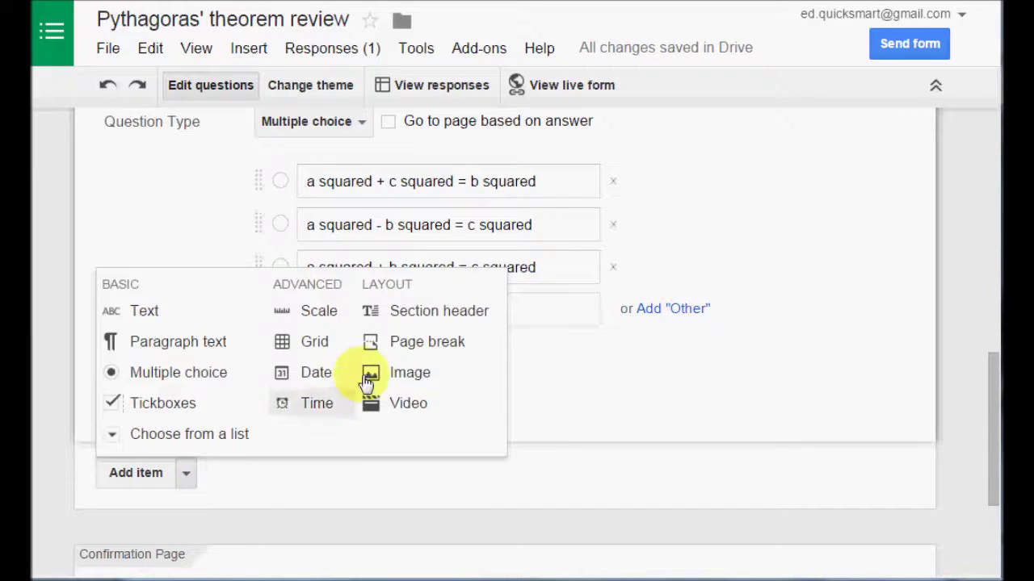
pyautogui.click(411, 343)
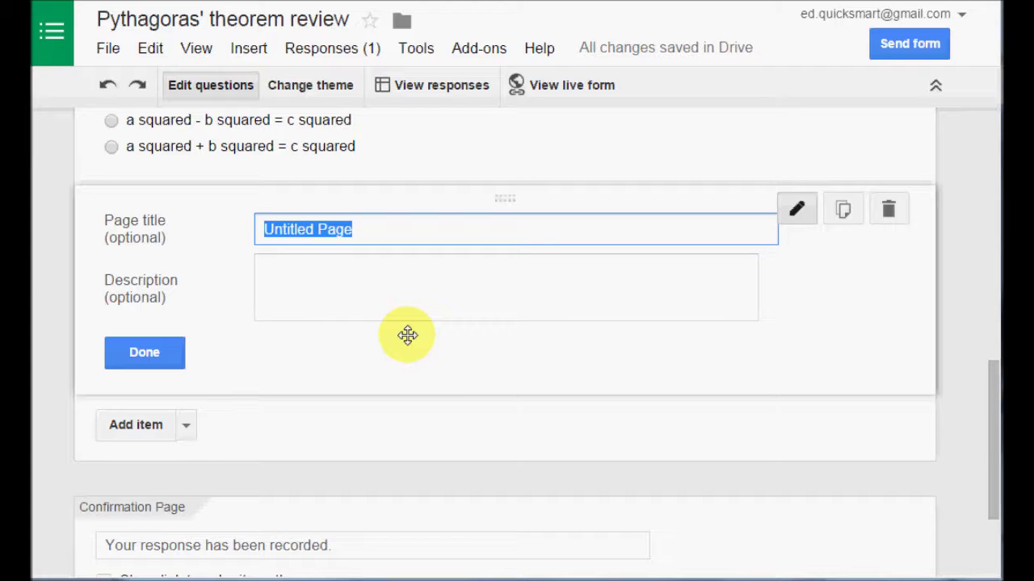
pyautogui.write('H')
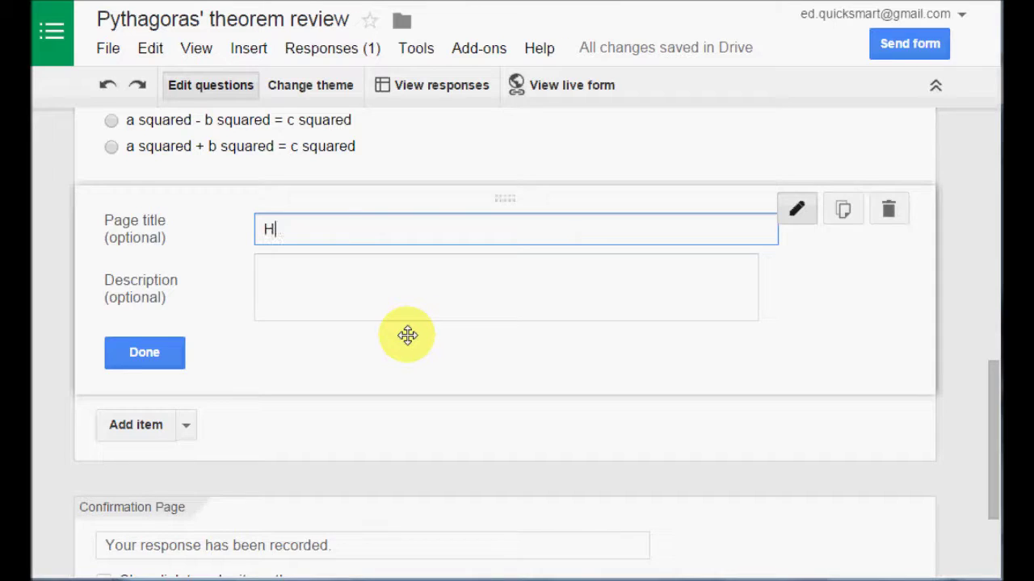
pyautogui.write(', looks like you need a littl')
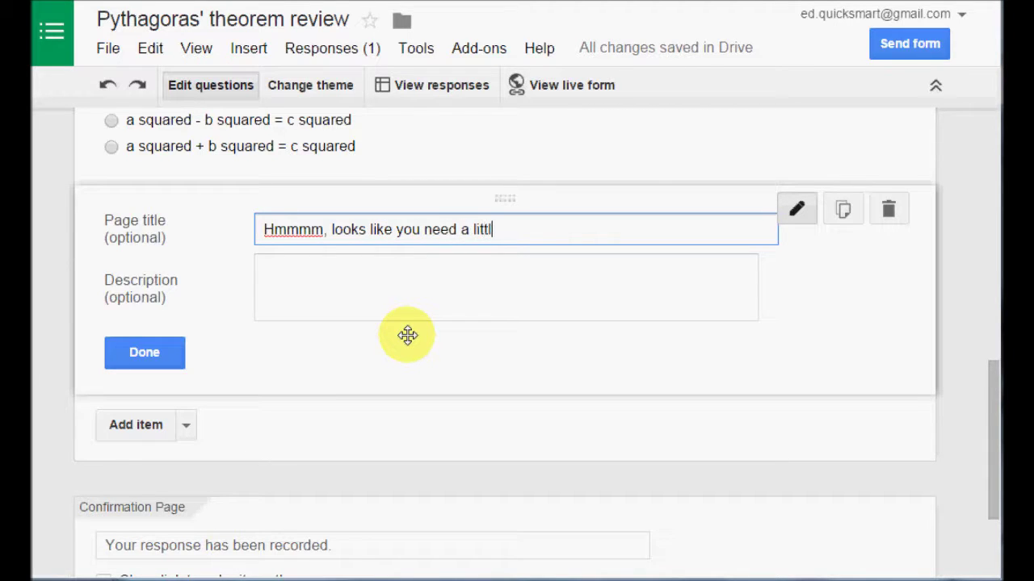
pyautogui.write('e hel')
pyautogui.press('BackSpace')
pyautogui.press('BackSpace')
# - Enter the page description "Watch the video below for a quick refresh."
pyautogui.click(340, 272)
pyautogui.write('Wha')
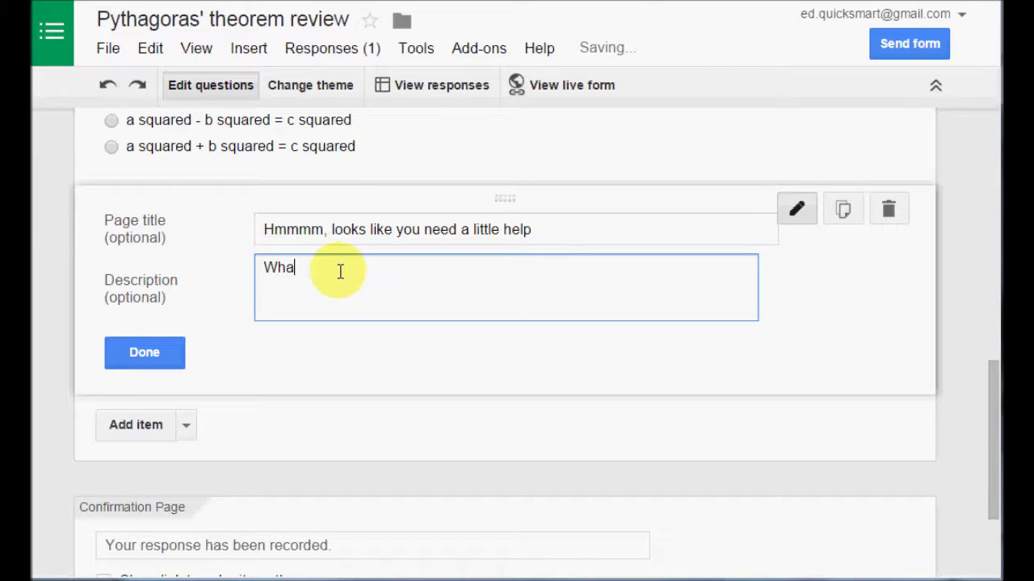
pyautogui.press('BackSpace')
pyautogui.write('atch t')
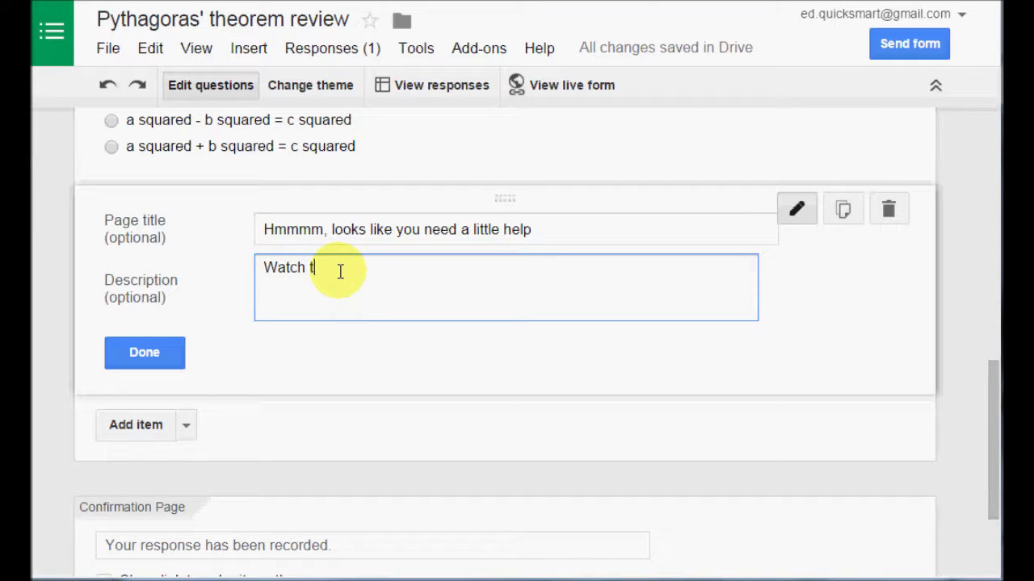
pyautogui.write('he video below for a q')
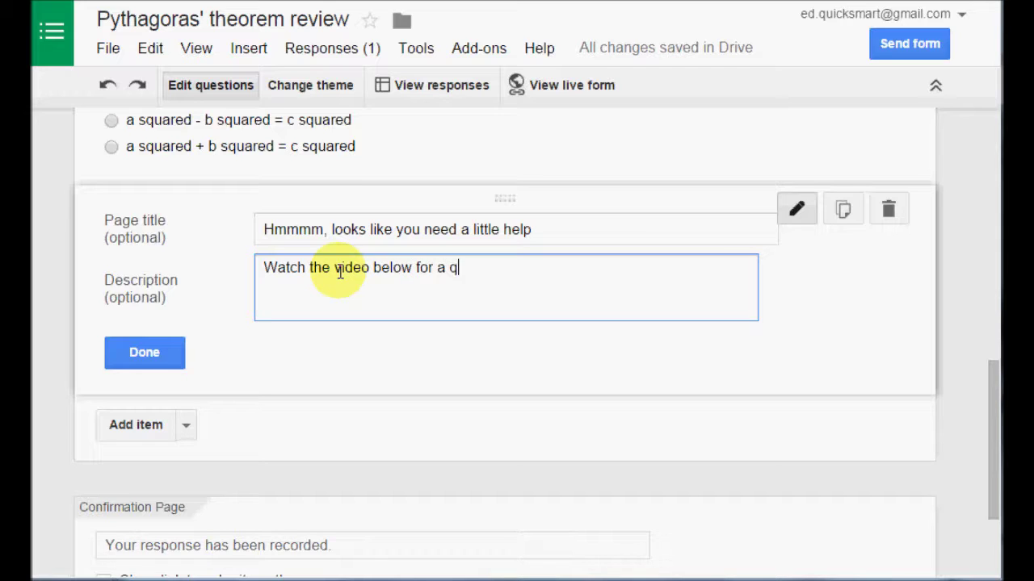
pyautogui.write('uick refresh.')
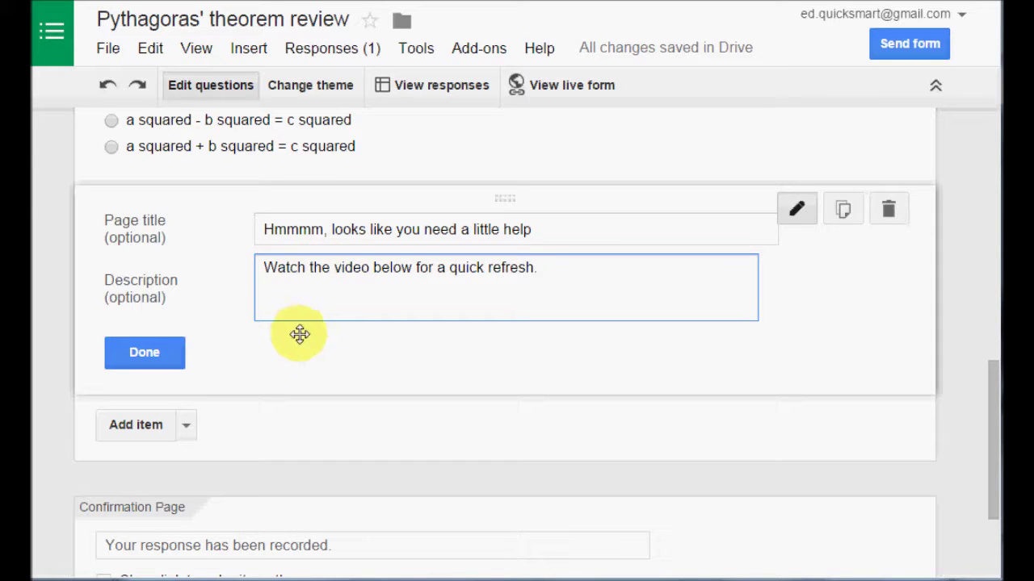
pyautogui.click(187, 429)
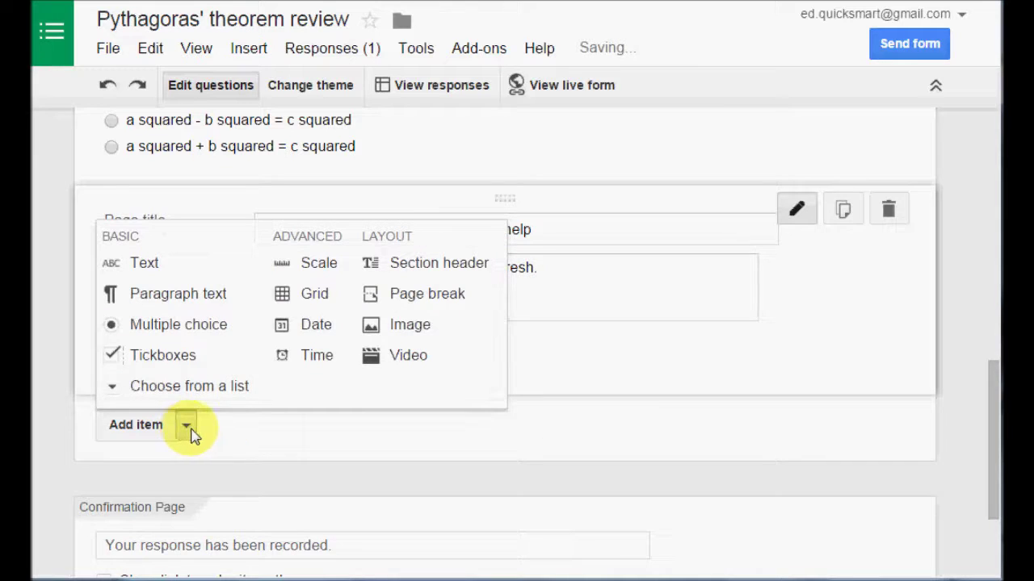
pyautogui.click(404, 360)
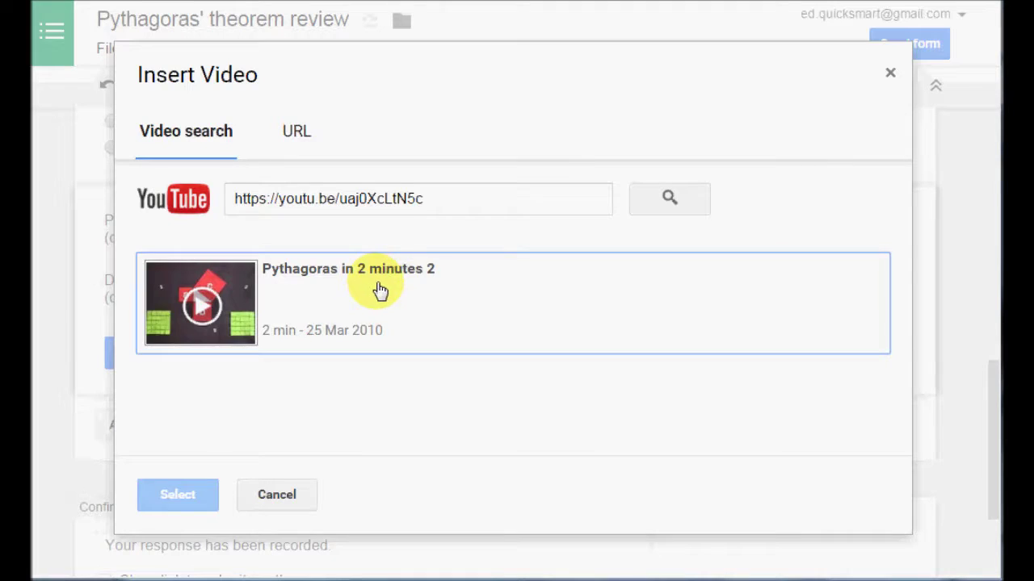
pyautogui.click(380, 291)
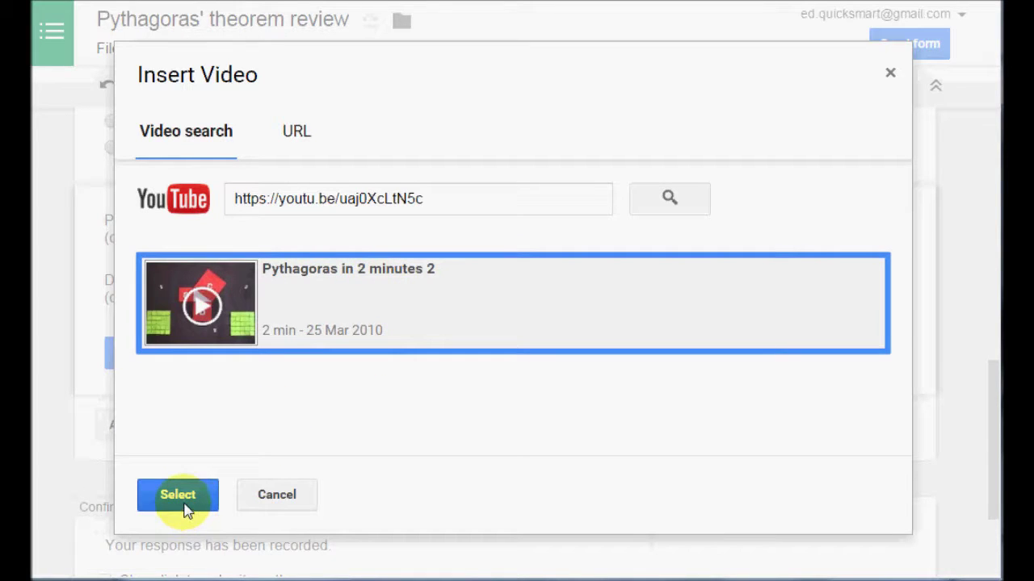
pyautogui.click(160, 495)
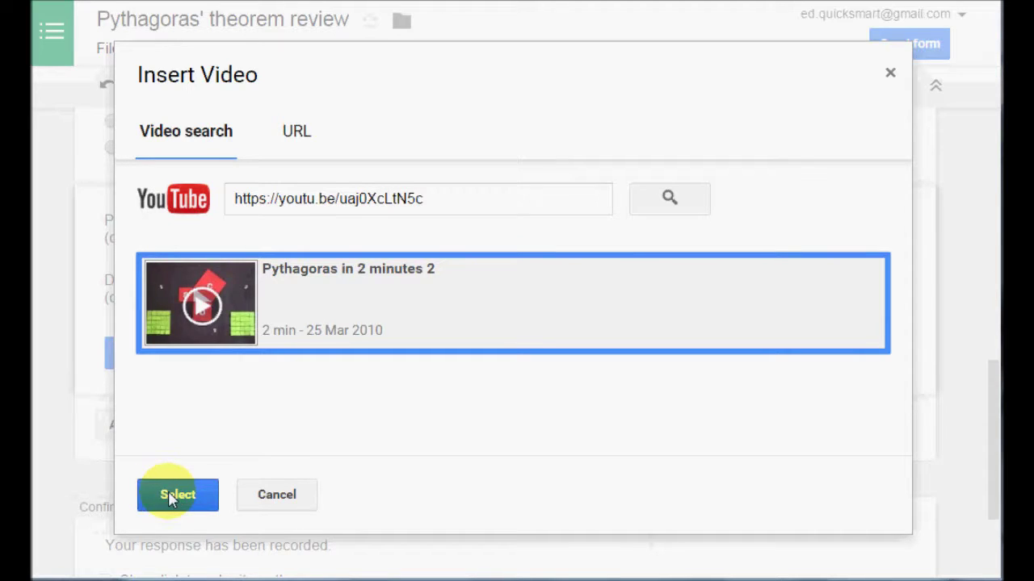
pyautogui.click(171, 494)
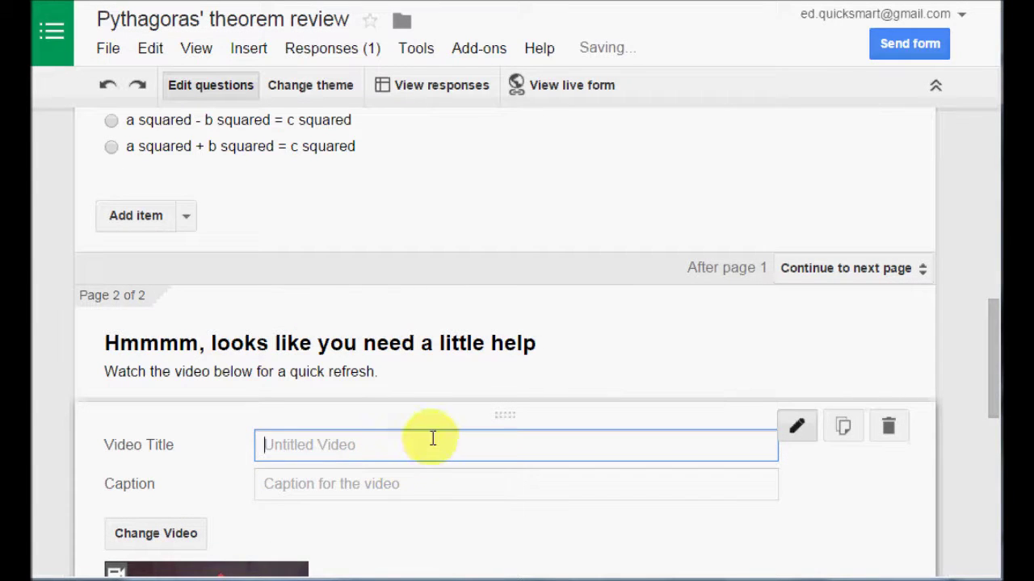
# - Title the video "Pythagoras' theorem in 2 minutes" and caption it "Watch this video, then try the question again"
pyautogui.scroll(-2, 337, 477)
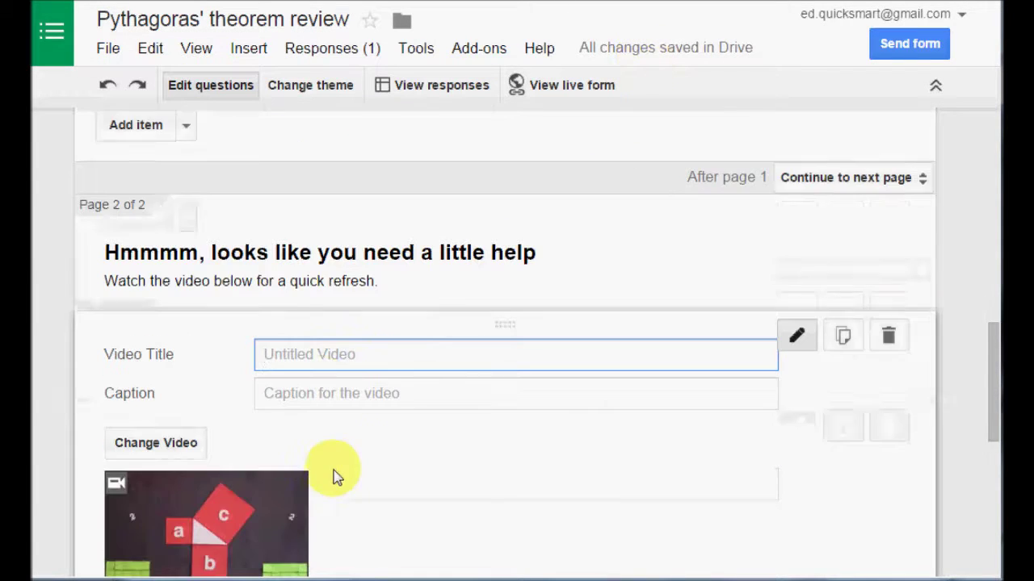
pyautogui.scroll(-2, 343, 460)
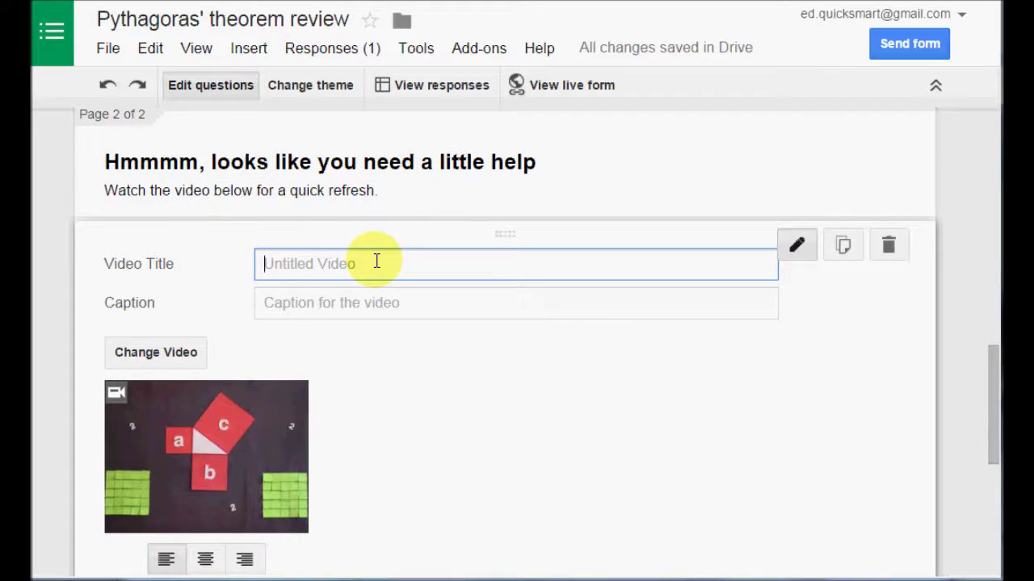
pyautogui.write('Pythag')
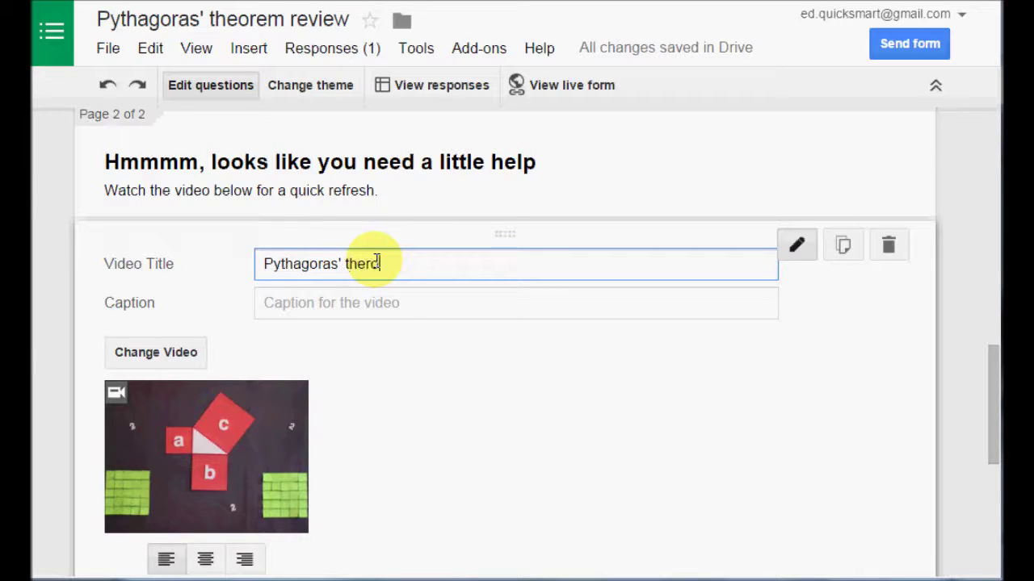
pyautogui.write("oras' theorem in 2 minutes")
pyautogui.click(336, 302)
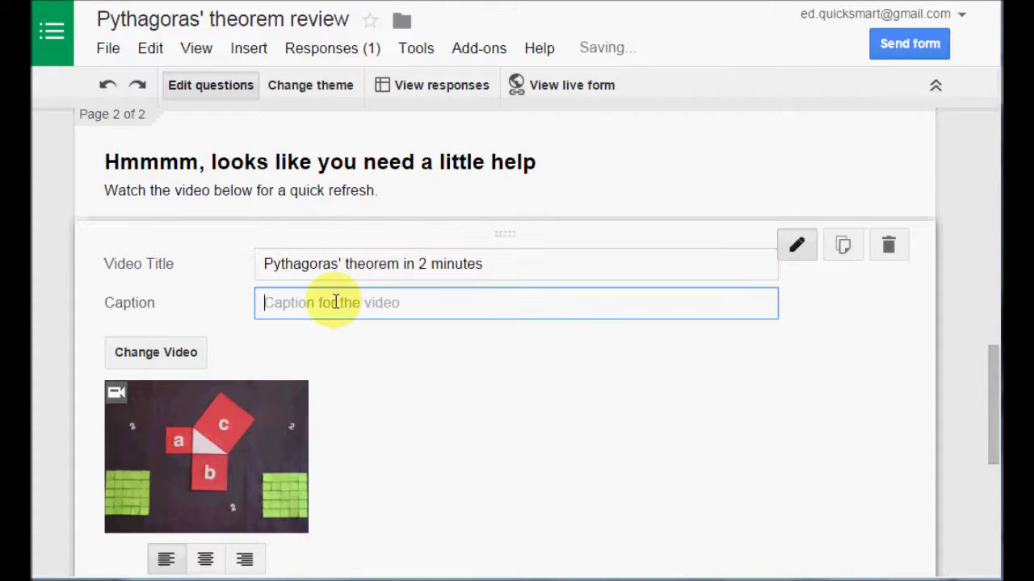
pyautogui.write('Wa')
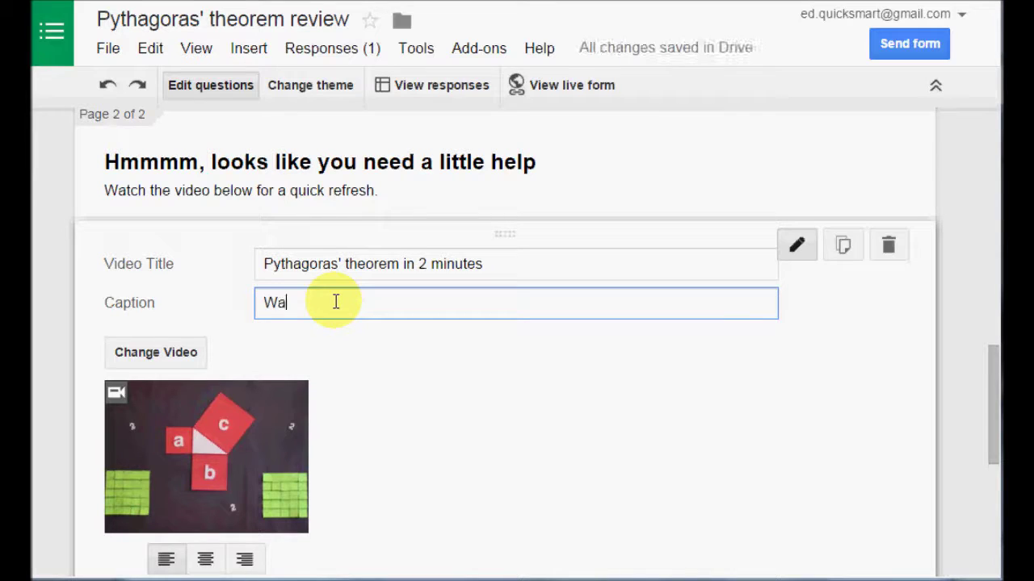
pyautogui.write('tch this video, then ')
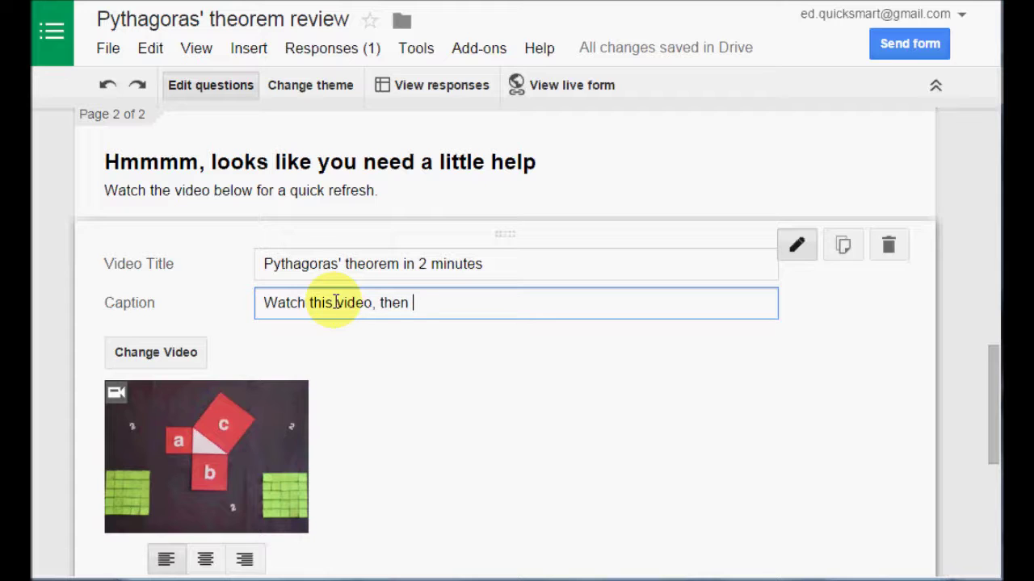
pyautogui.write('try the question again')
# - Add a page break after the video and title the new page "Congratulations! You answered correctly!"
pyautogui.scroll(-3, 748, 319)
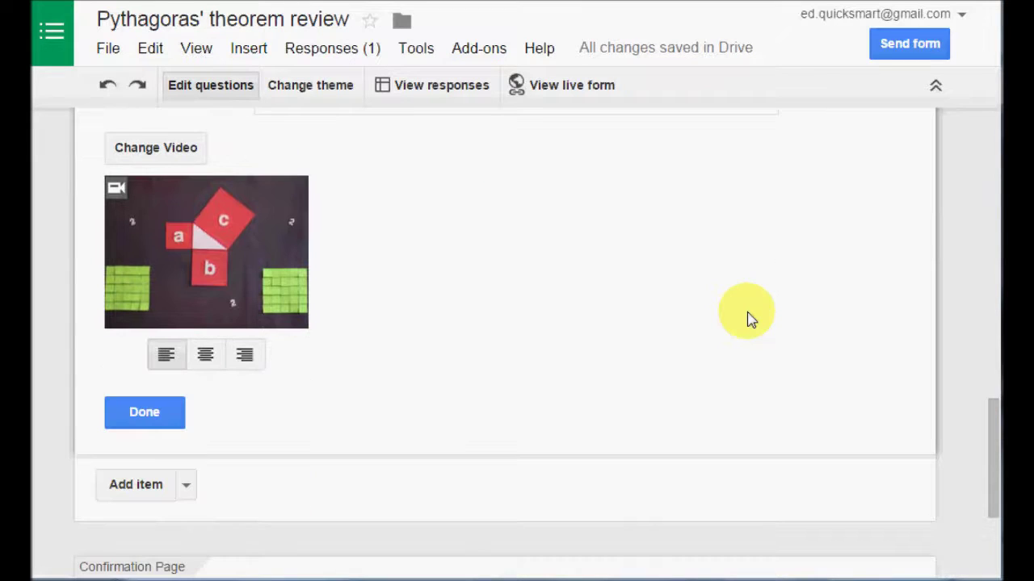
pyautogui.click(187, 485)
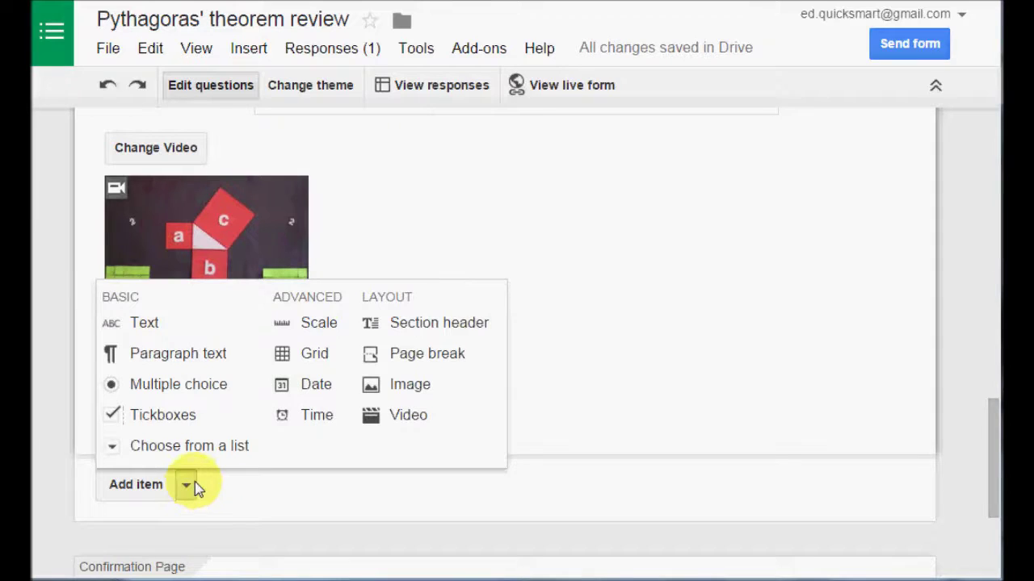
pyautogui.click(407, 367)
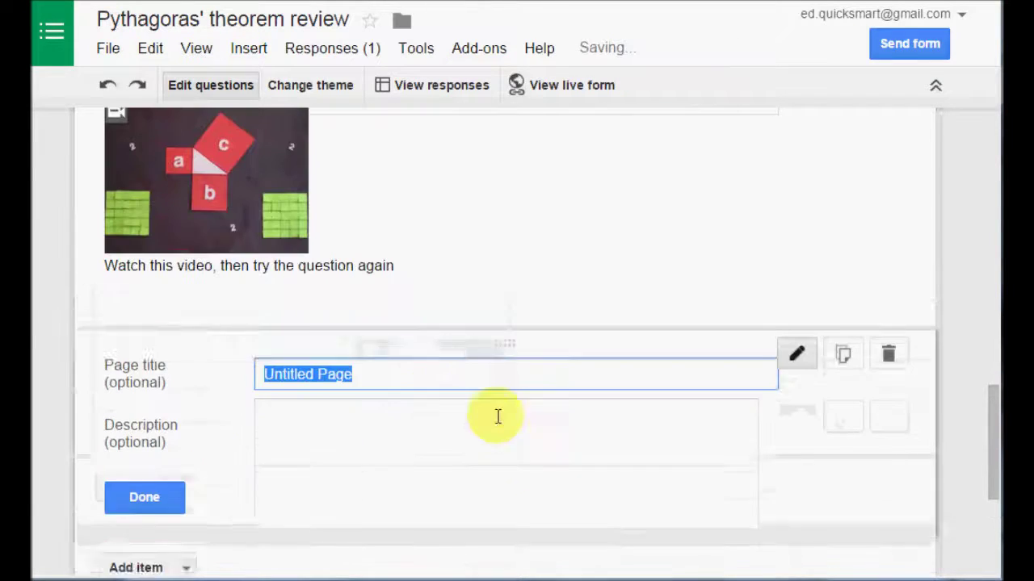
pyautogui.write('Con')
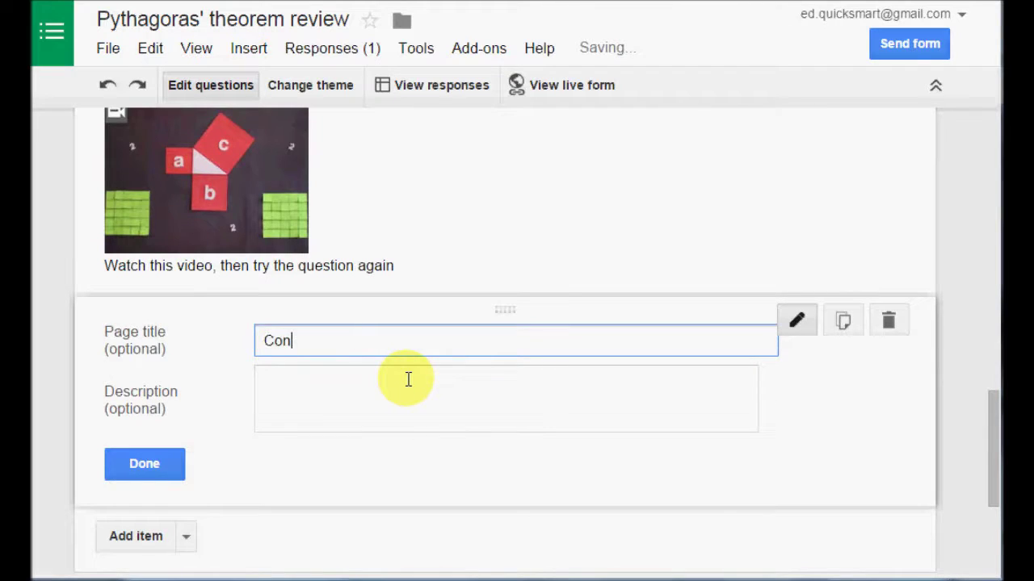
pyautogui.write('gratulatio')
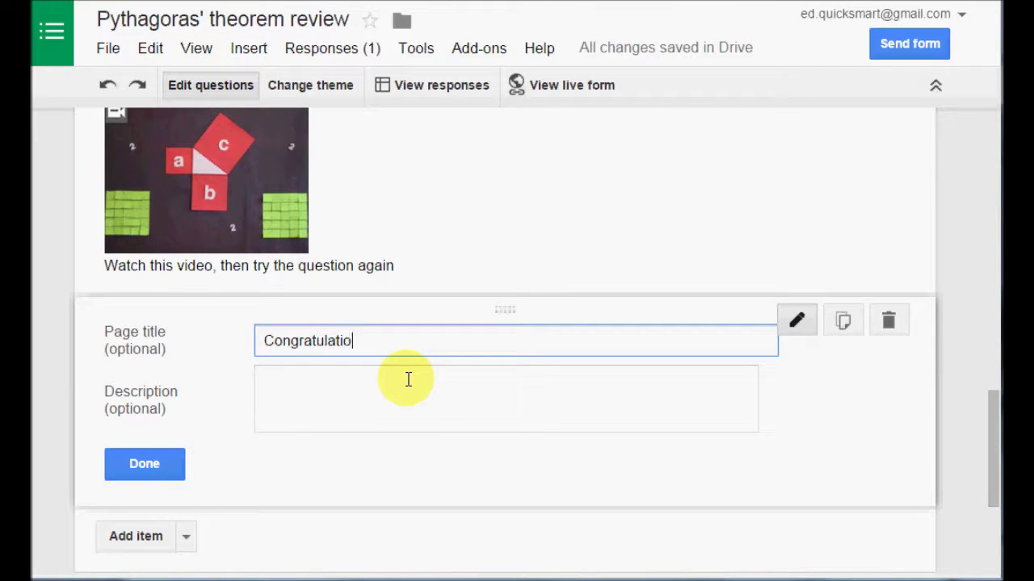
pyautogui.write('ns! Yoyu')
pyautogui.press('BackSpace')
pyautogui.press('BackSpace')
pyautogui.write('u answered correctly!')
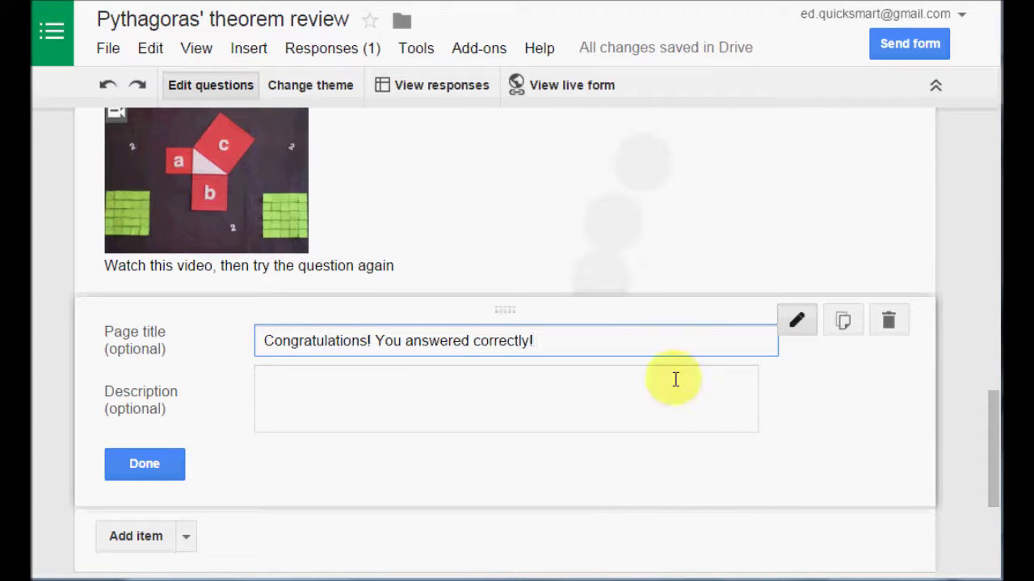
pyautogui.click(727, 251)
# - Set the navigation after page 2 to go to page 1 (Pythagoras' theorem review)
pyautogui.scroll(-3, 978, 415)
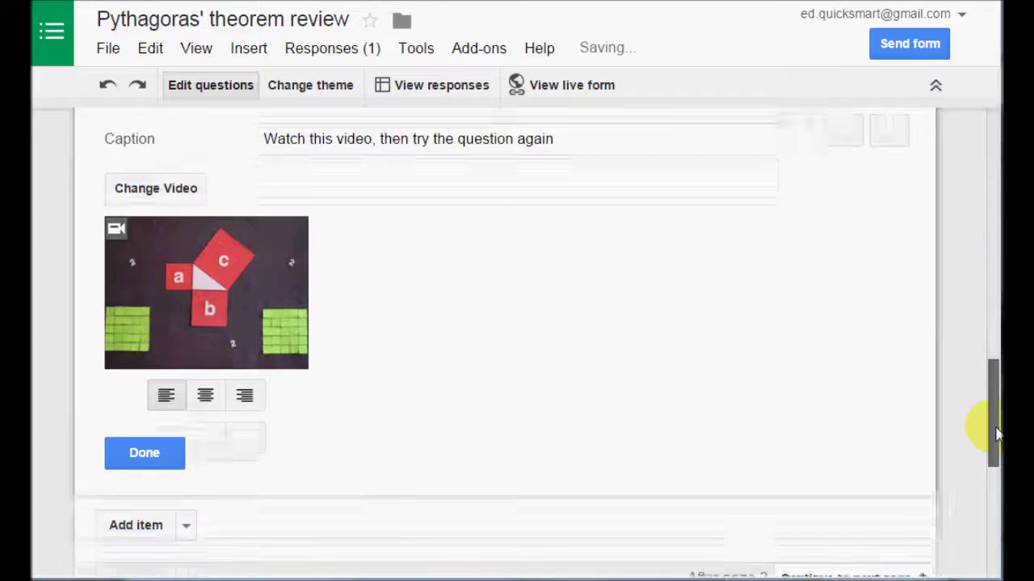
pyautogui.moveTo(995, 436)
pyautogui.mouseDown()
pyautogui.moveTo(992, 401)
pyautogui.moveTo(993, 419)
pyautogui.mouseUp()
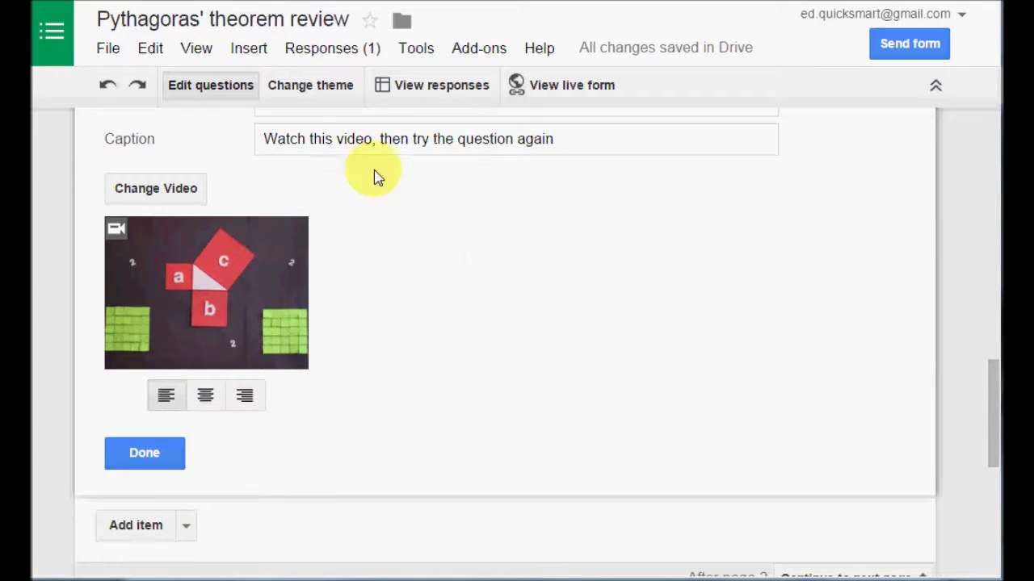
pyautogui.moveTo(990, 404); pyautogui.dragTo(990, 431)
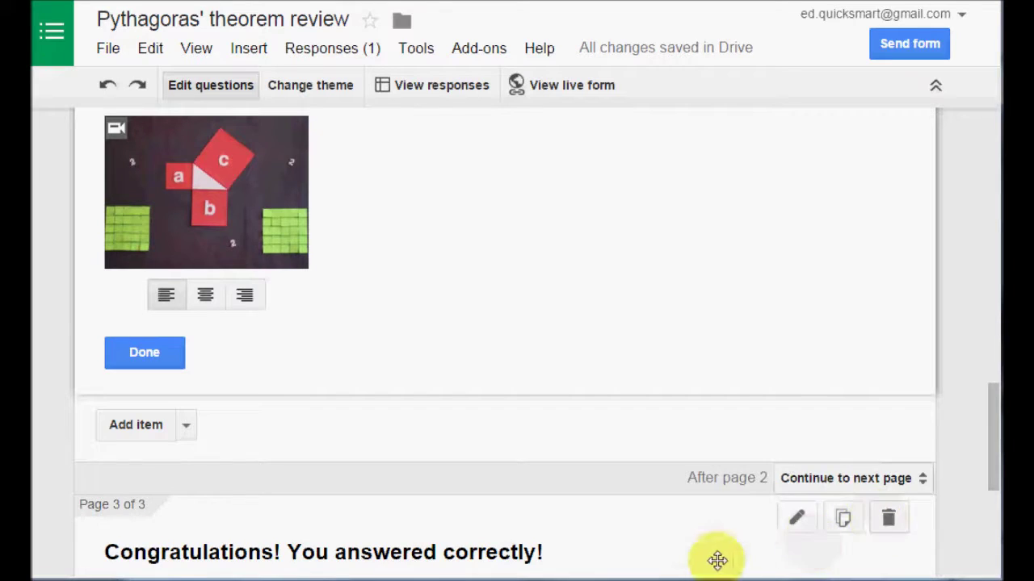
pyautogui.click(923, 480)
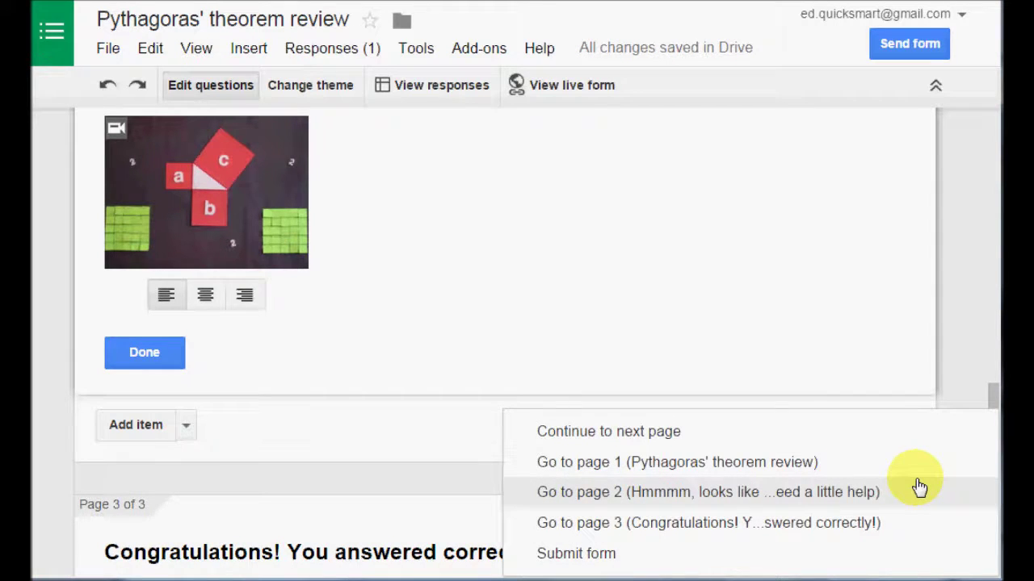
pyautogui.click(795, 463)
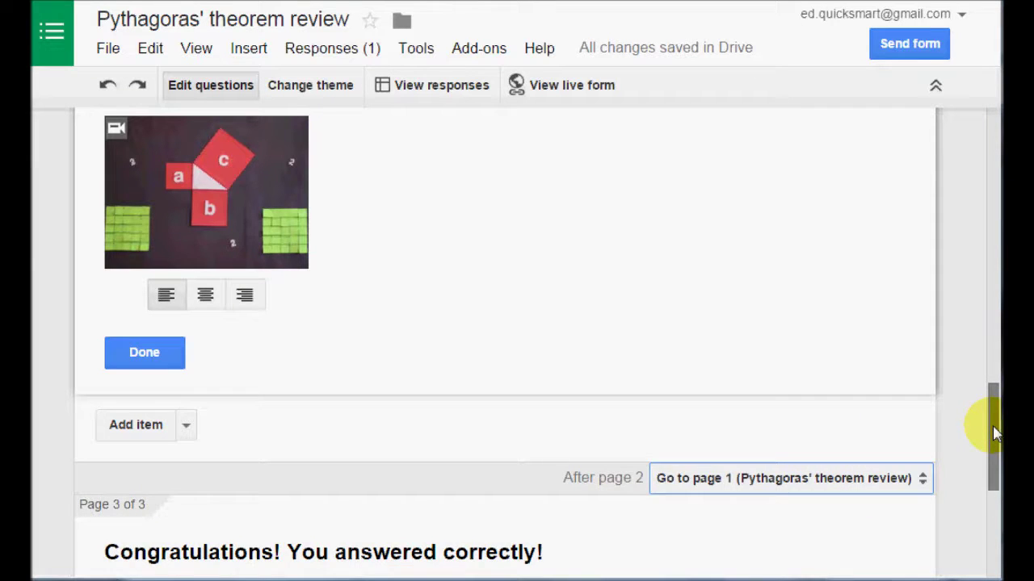
# - Enable "Go to page based on answer" for the multiple-choice question and route its first two answers to page 2
pyautogui.moveTo(995, 433); pyautogui.dragTo(992, 242)
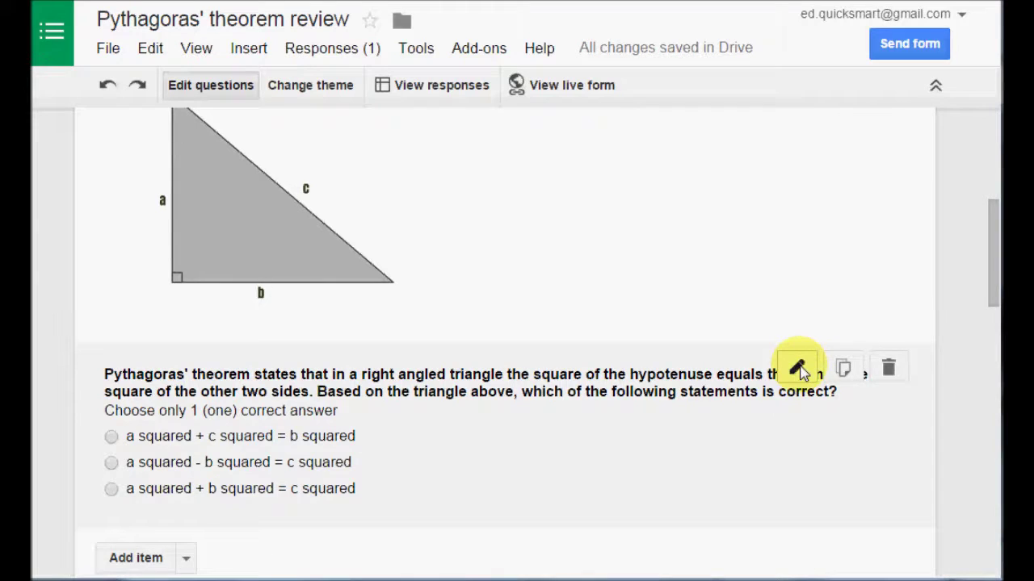
pyautogui.click(798, 370)
pyautogui.moveTo(992, 244); pyautogui.dragTo(992, 292)
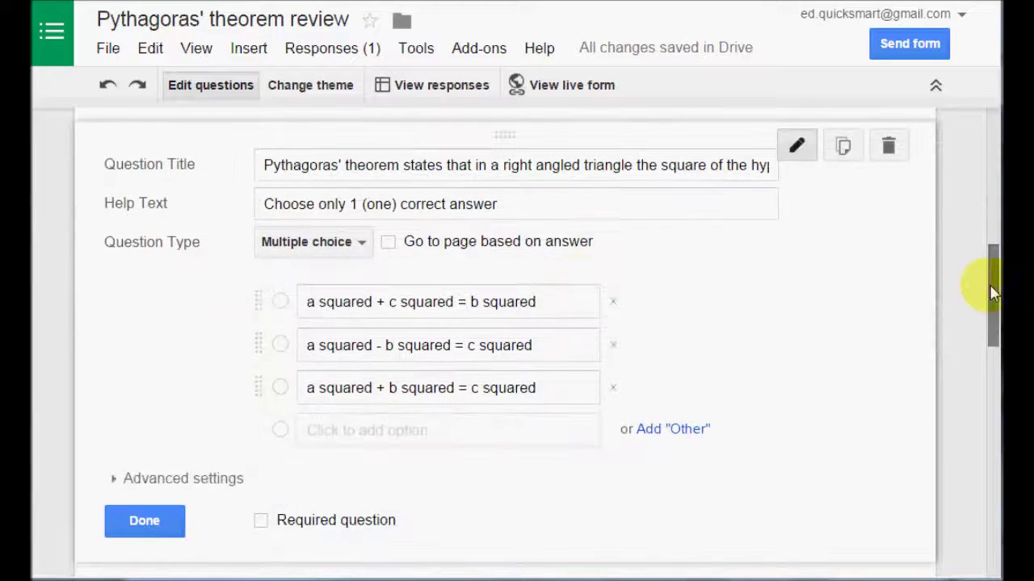
pyautogui.click(393, 245)
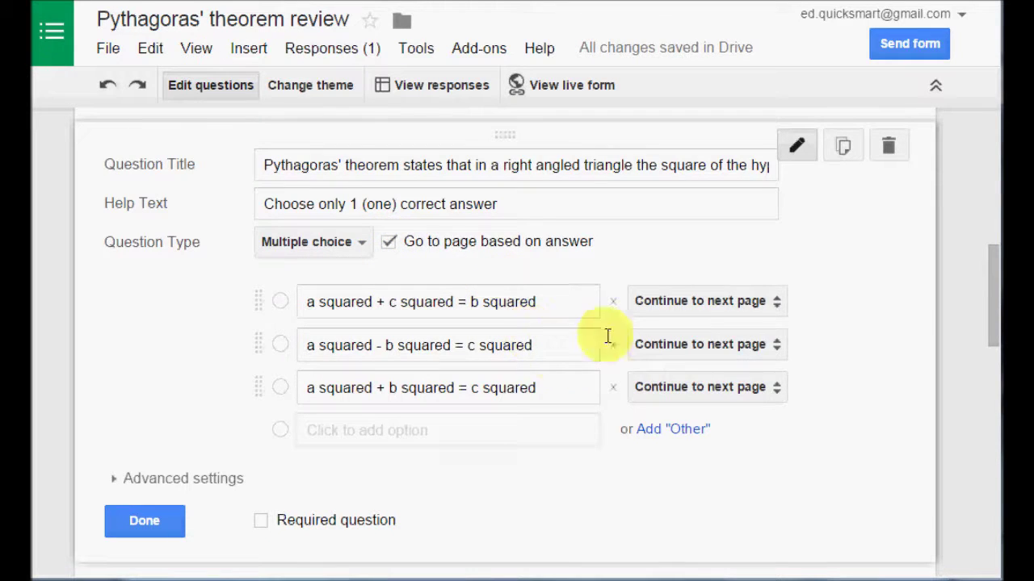
pyautogui.click(778, 302)
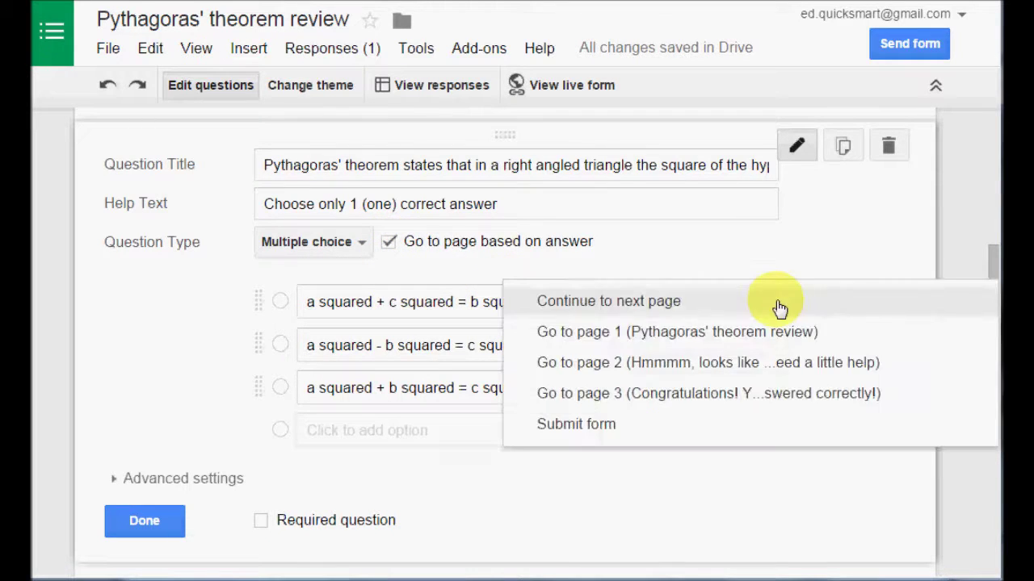
pyautogui.click(715, 364)
pyautogui.click(763, 381)
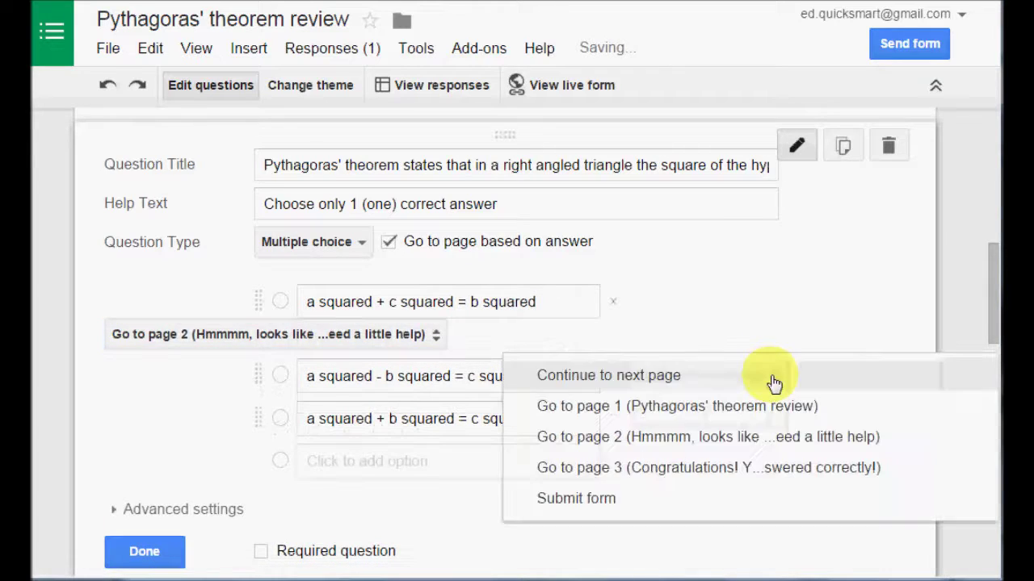
pyautogui.click(682, 437)
# - Route the answer "a squared + b squared = c squared" to page 3 and finish editing the question
pyautogui.moveTo(992, 313); pyautogui.dragTo(985, 353)
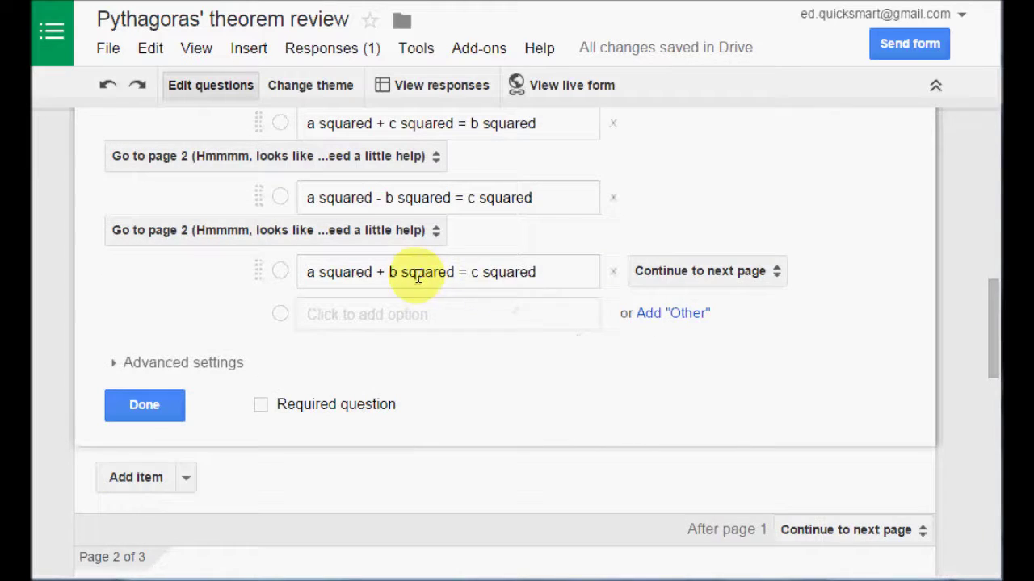
pyautogui.click(767, 272)
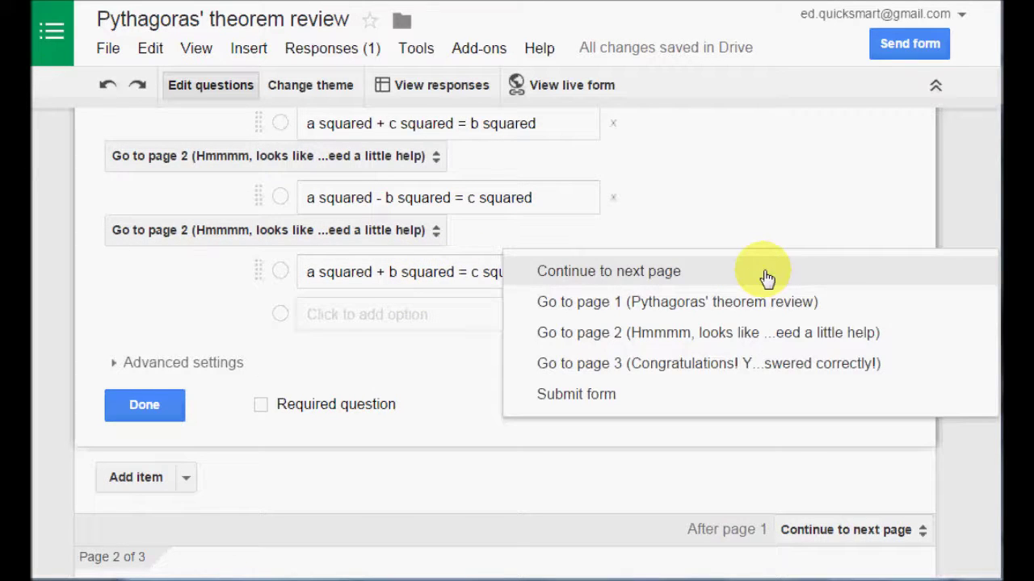
pyautogui.click(659, 365)
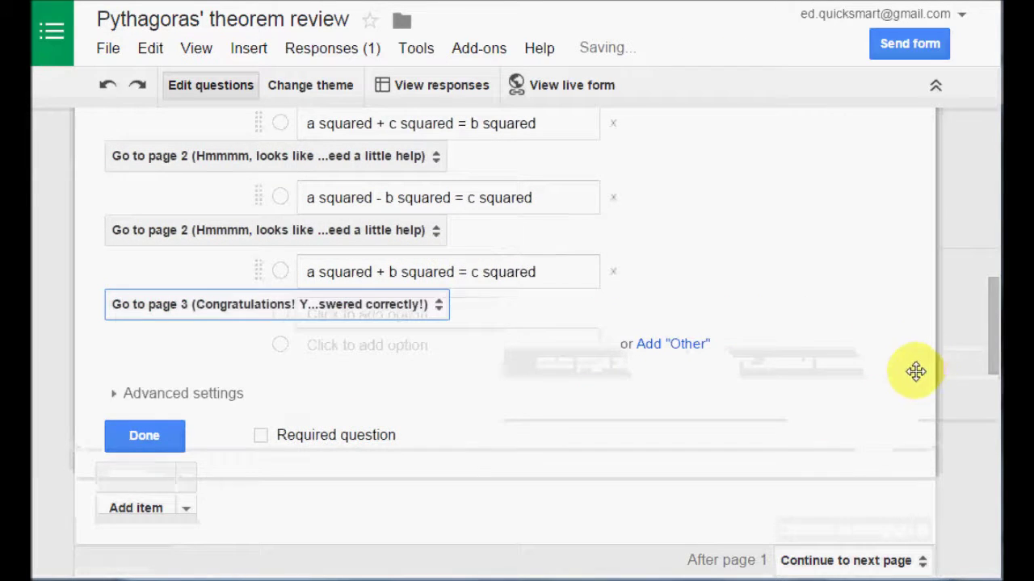
pyautogui.click(138, 451)
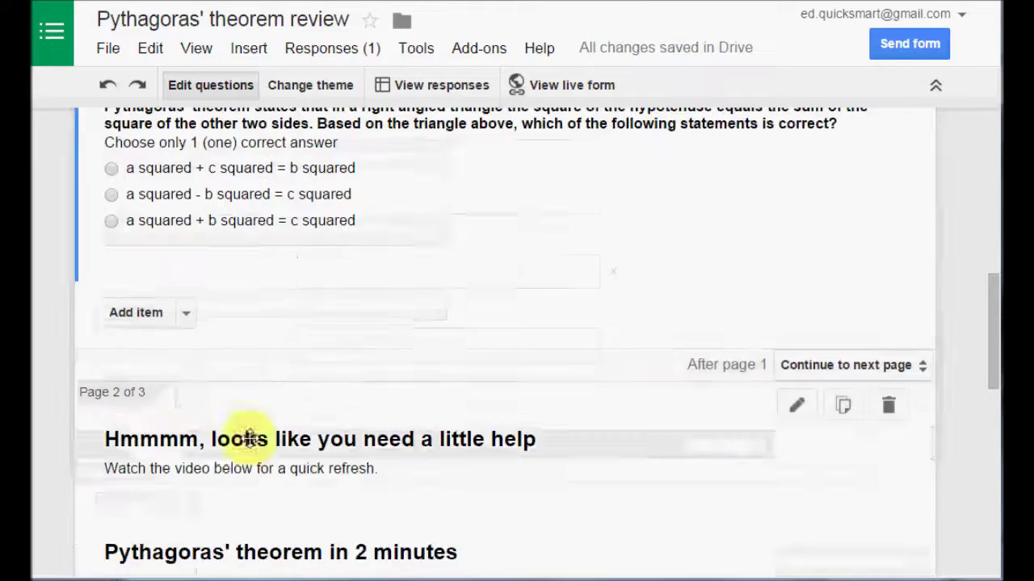
# - Test the live form with the wrong answer "a squared - b squared = c squared" and continue past the help video page
pyautogui.moveTo(993, 342); pyautogui.dragTo(992, 145)
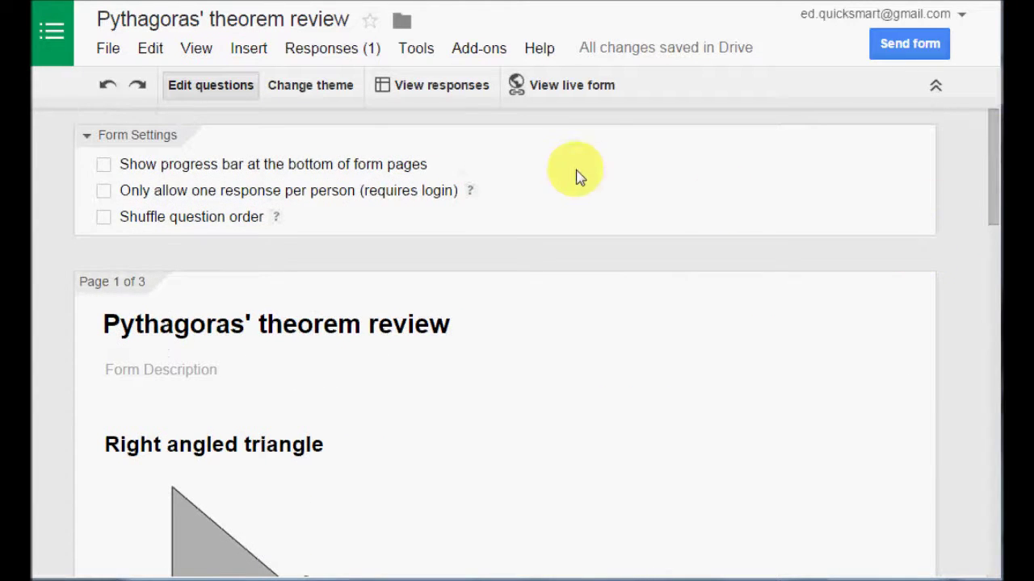
pyautogui.click(546, 94)
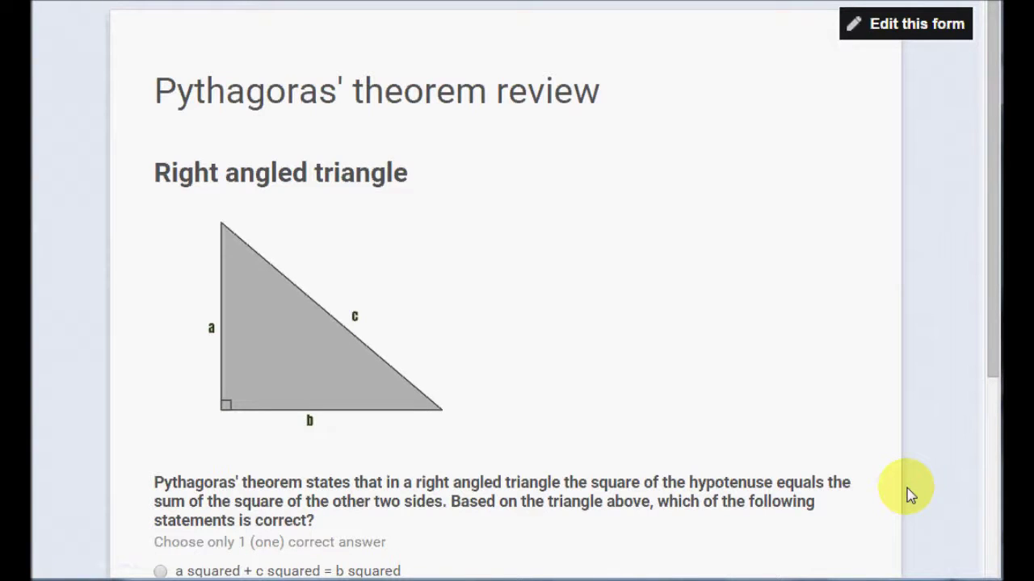
pyautogui.moveTo(980, 278); pyautogui.dragTo(978, 403)
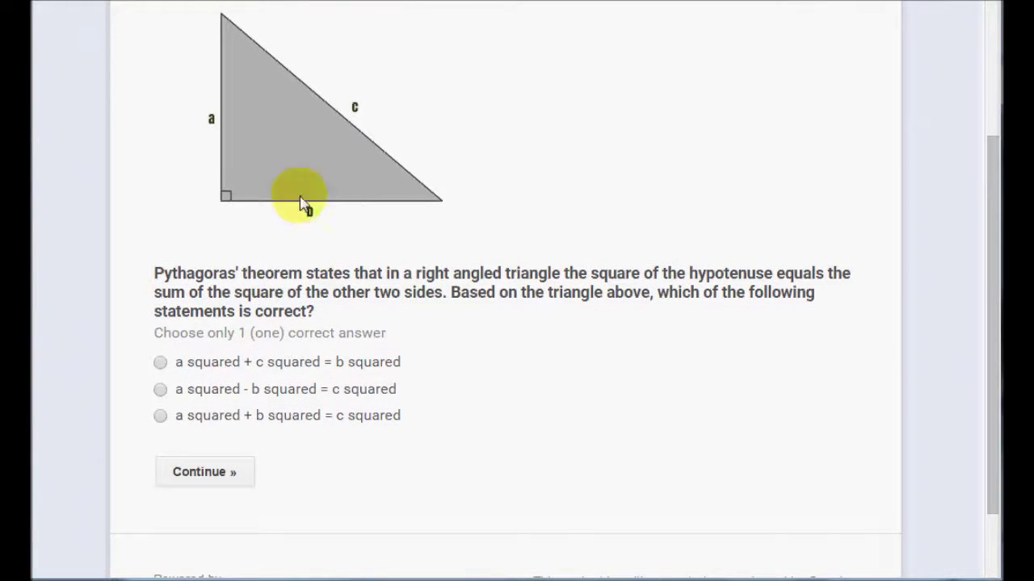
pyautogui.click(161, 390)
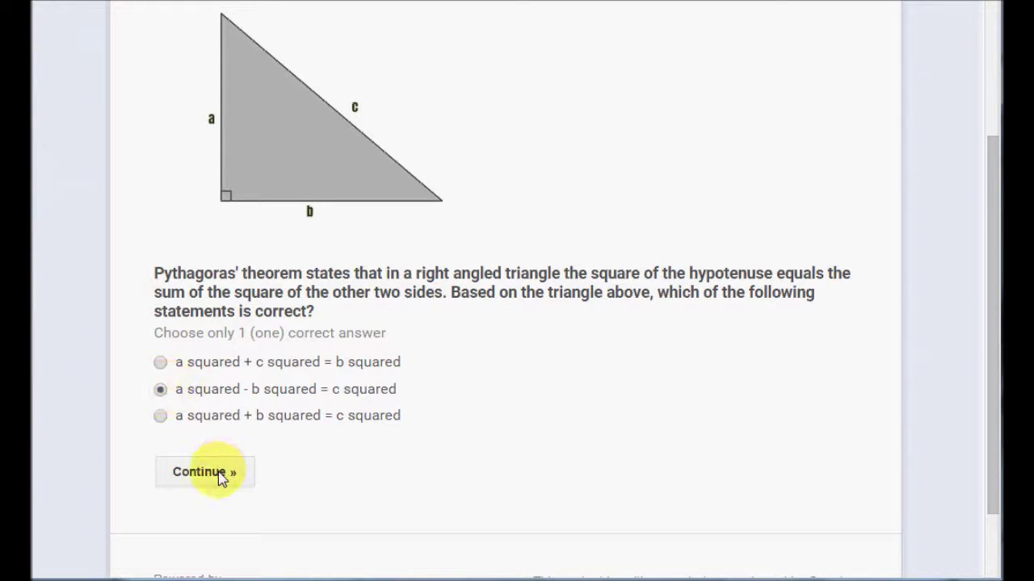
pyautogui.click(203, 472)
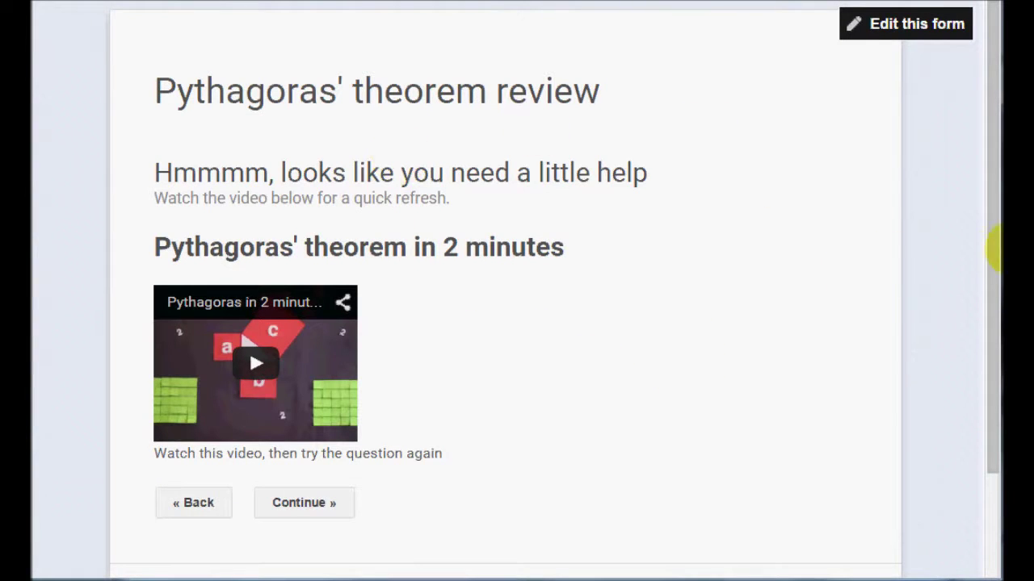
pyautogui.moveTo(993, 266); pyautogui.dragTo(994, 324)
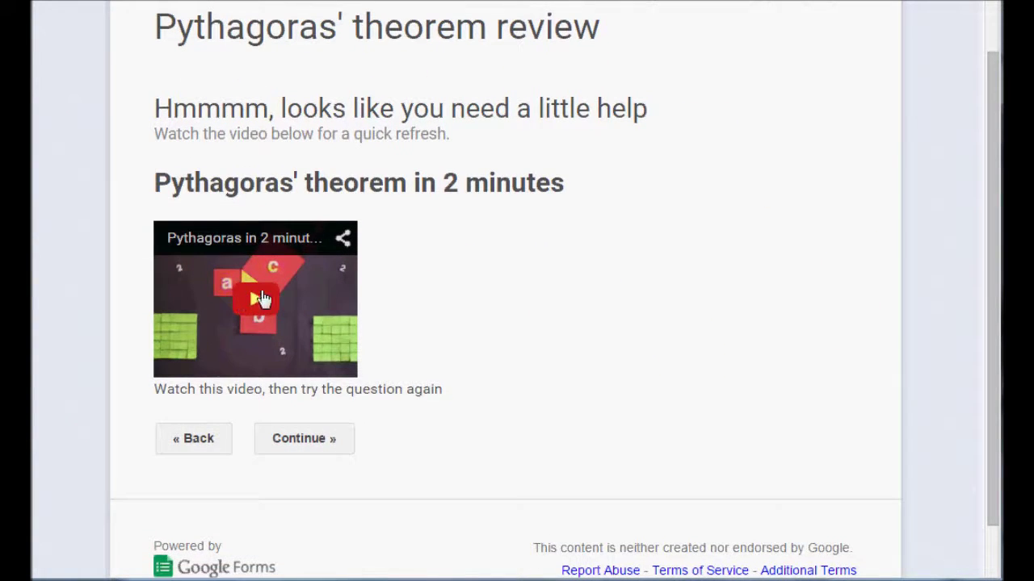
pyautogui.click(314, 445)
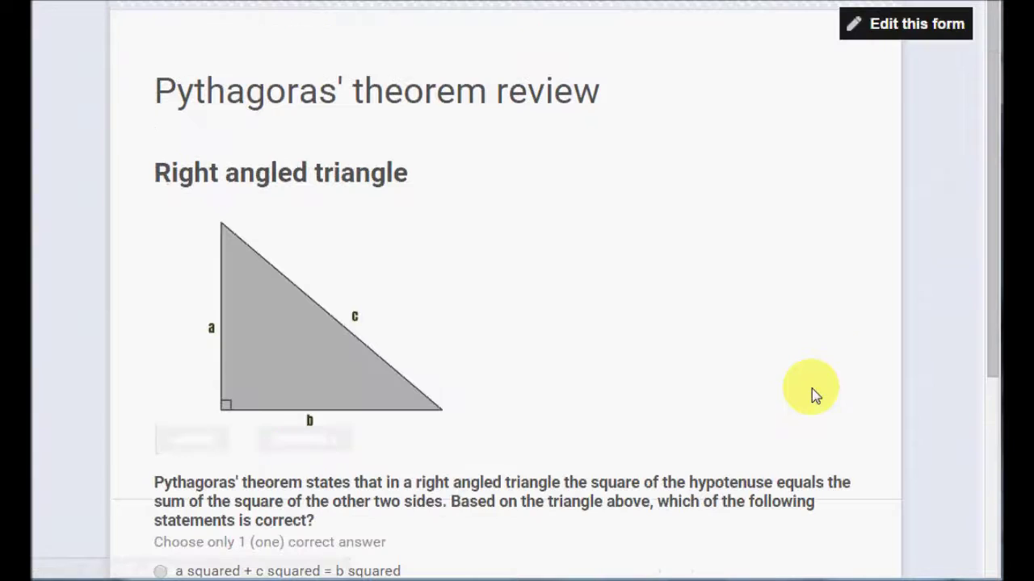
# - Change the answer to "a squared + b squared = c squared", continue to the congratulations page and submit the form
pyautogui.moveTo(997, 181); pyautogui.dragTo(983, 296)
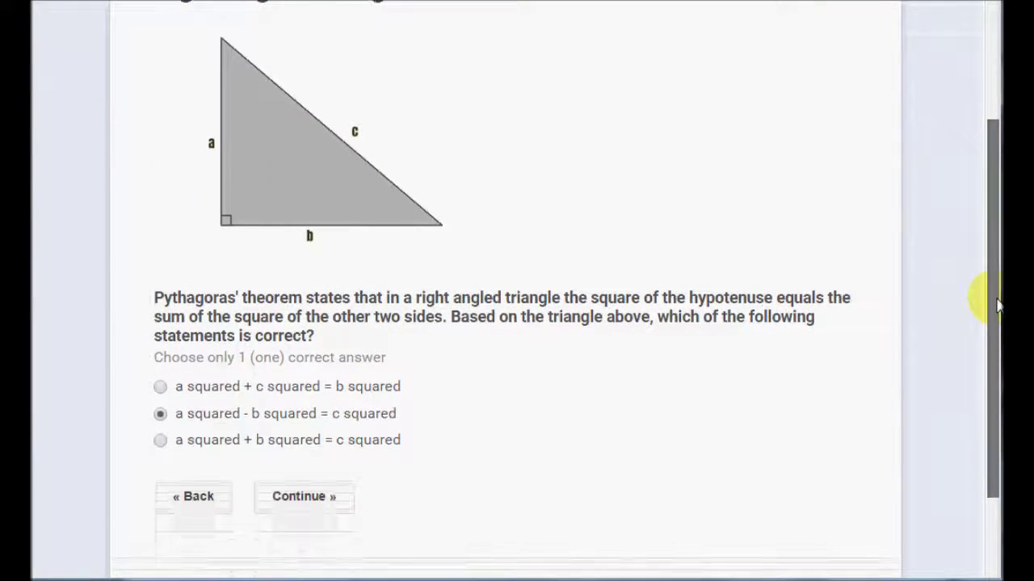
pyautogui.click(161, 440)
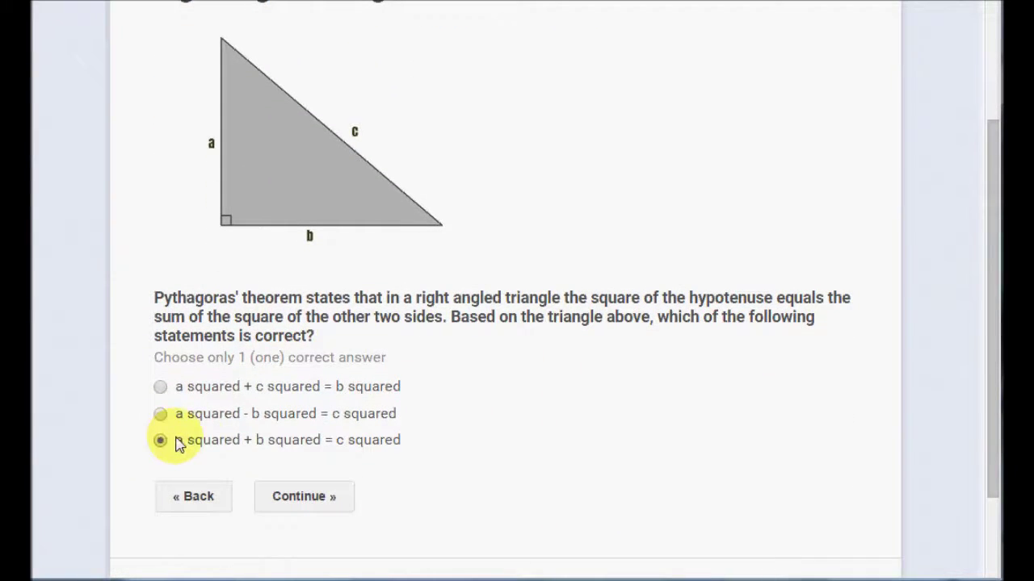
pyautogui.click(318, 503)
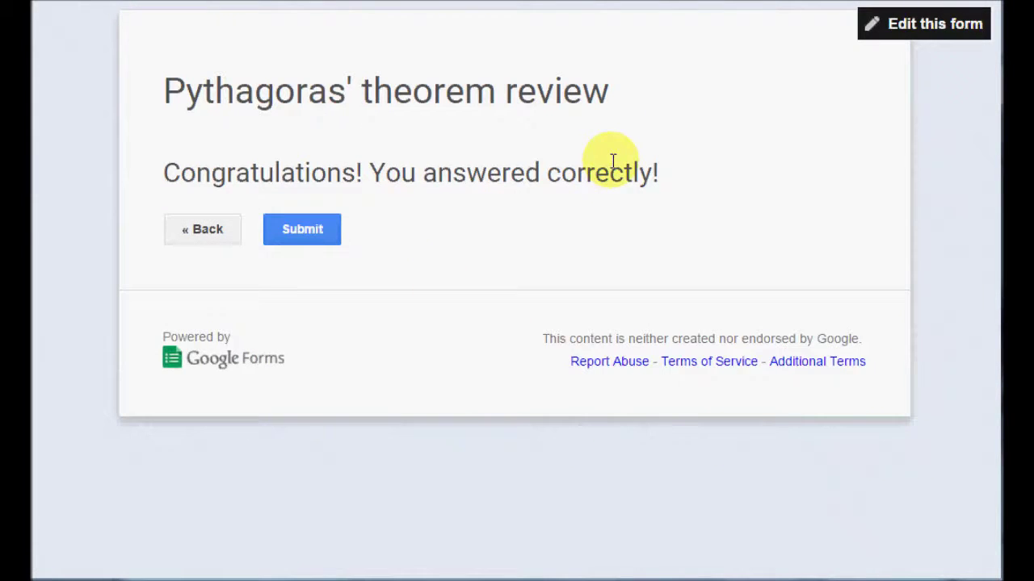
pyautogui.click(302, 234)
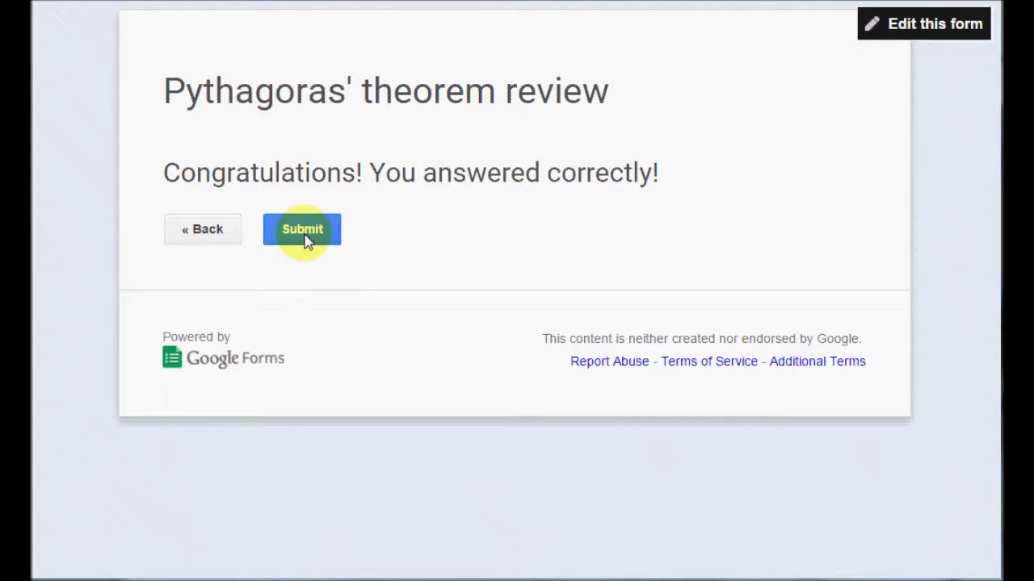